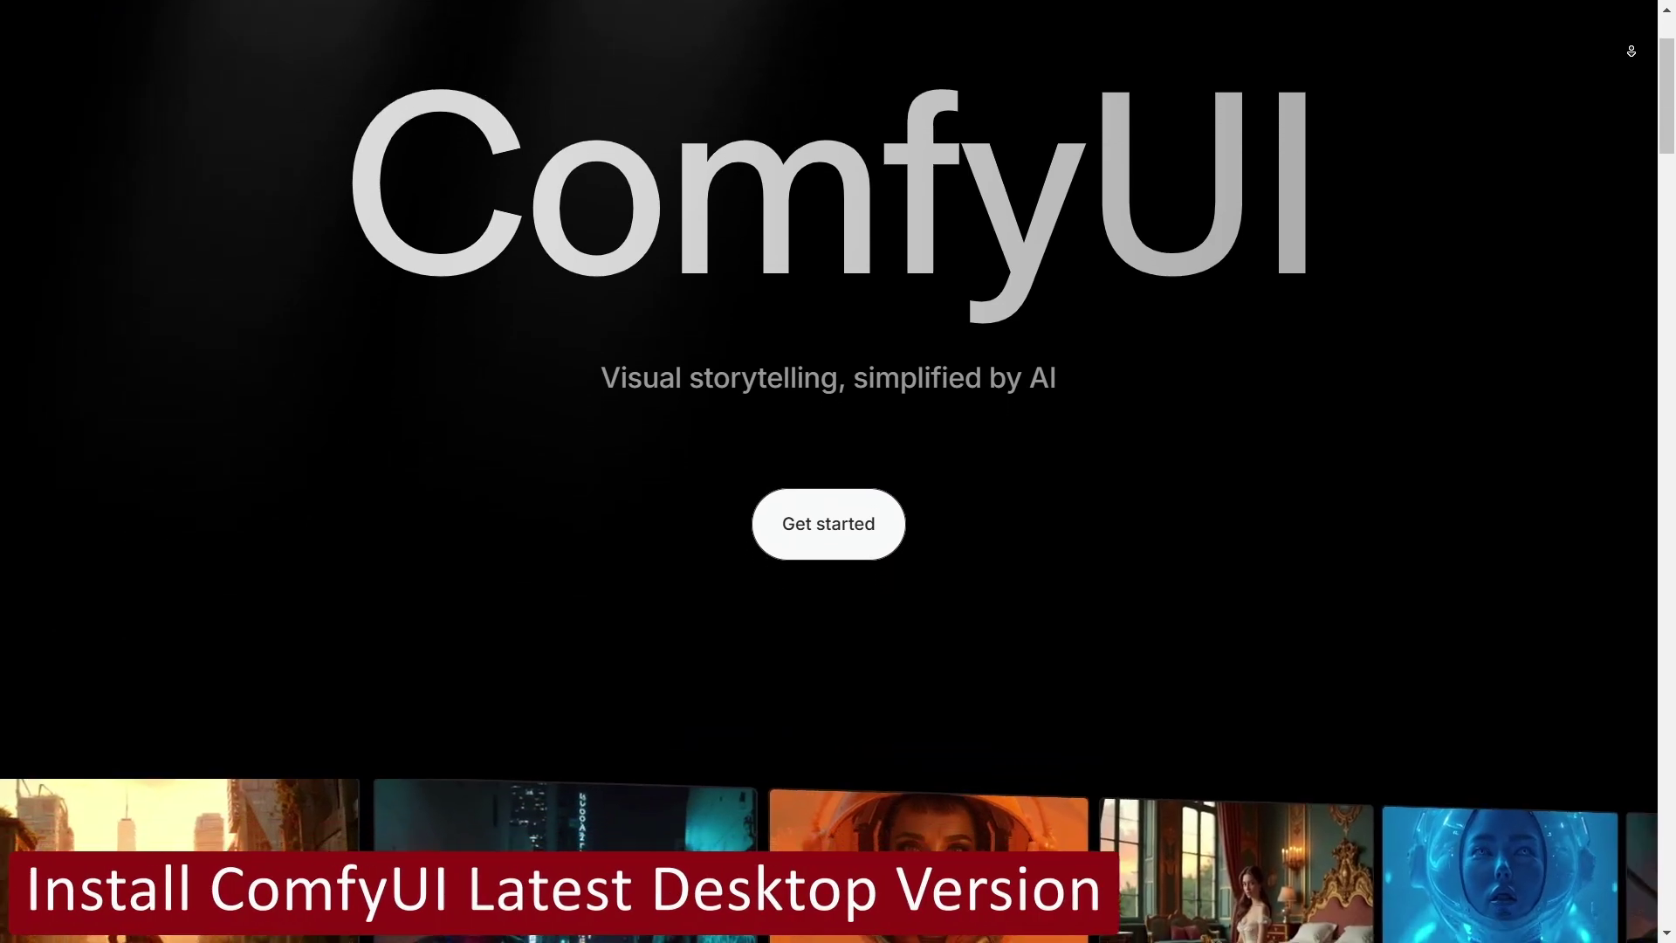
# Step: Scroll the comfy.org homepage past the features overview to 'Customize your workflow with custom nodes'
pyautogui.scroll(-2, 829, 472)
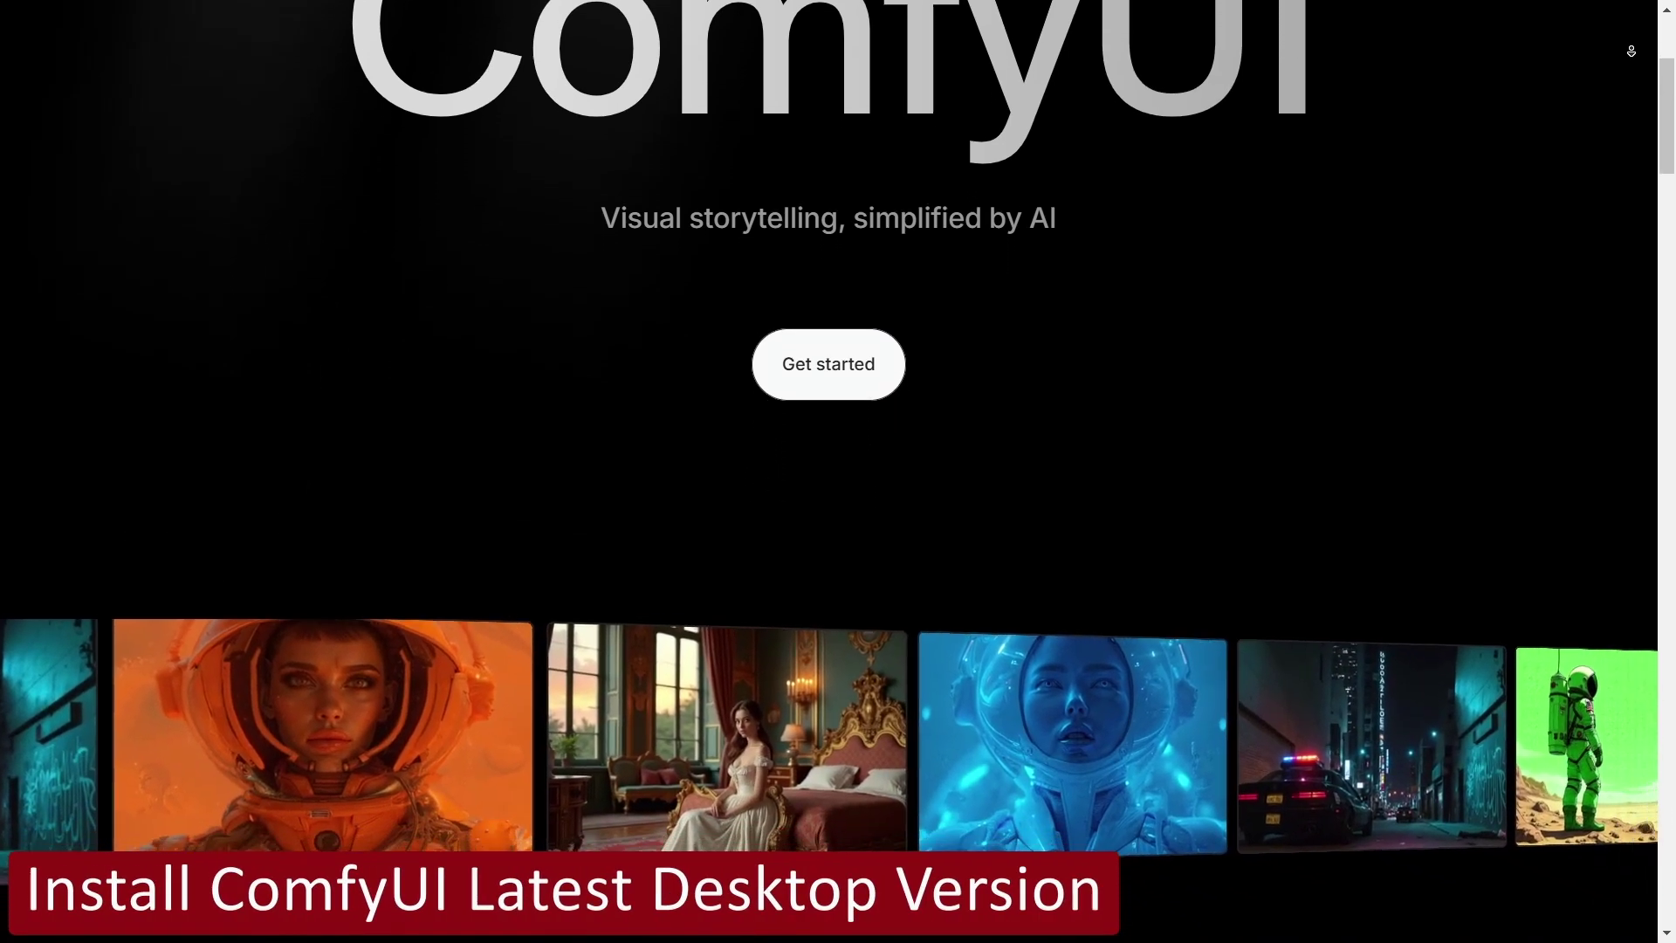
pyautogui.scroll(-2, 829, 472)
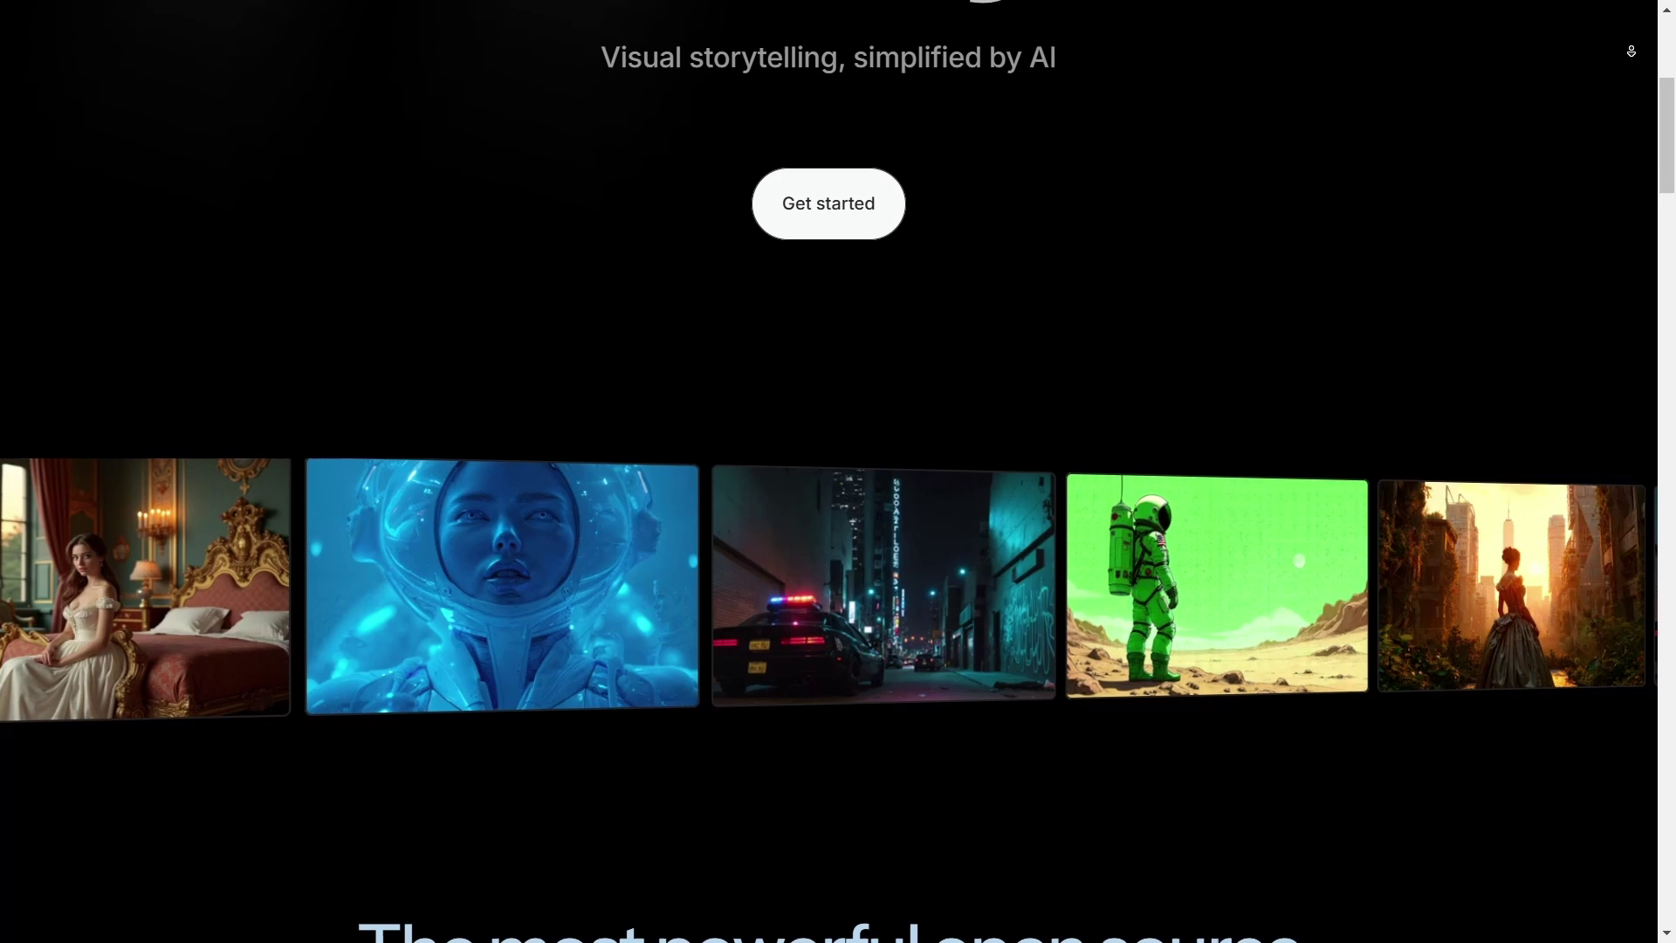
pyautogui.scroll(-2, 830, 471)
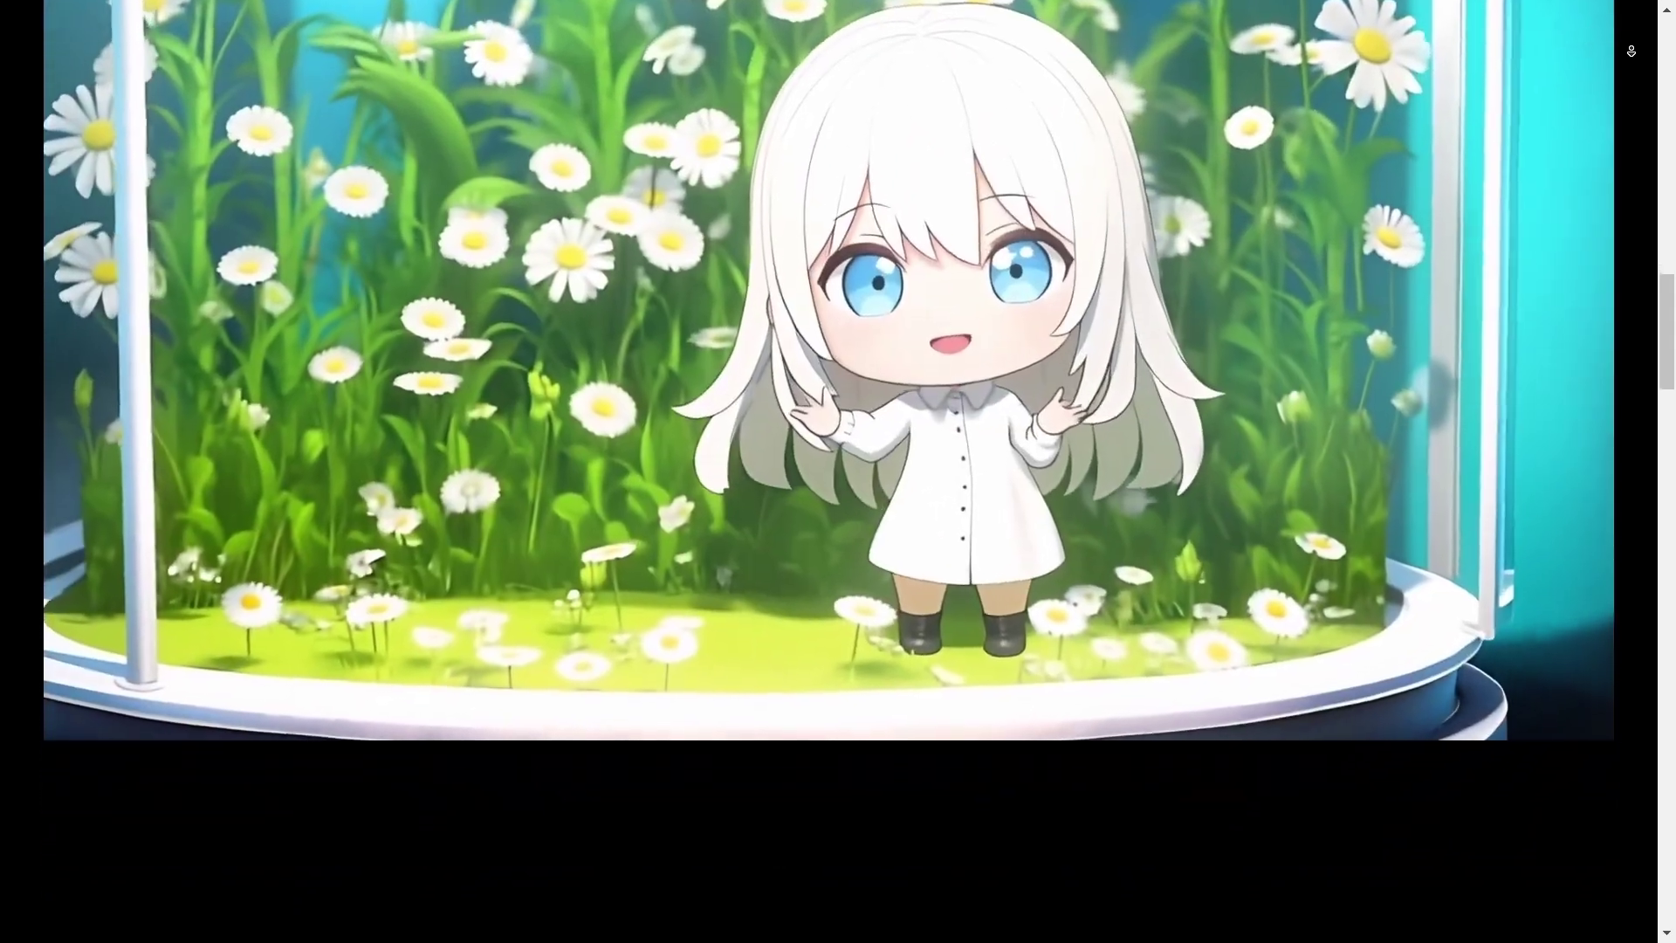
pyautogui.scroll(-2, 1631, 51)
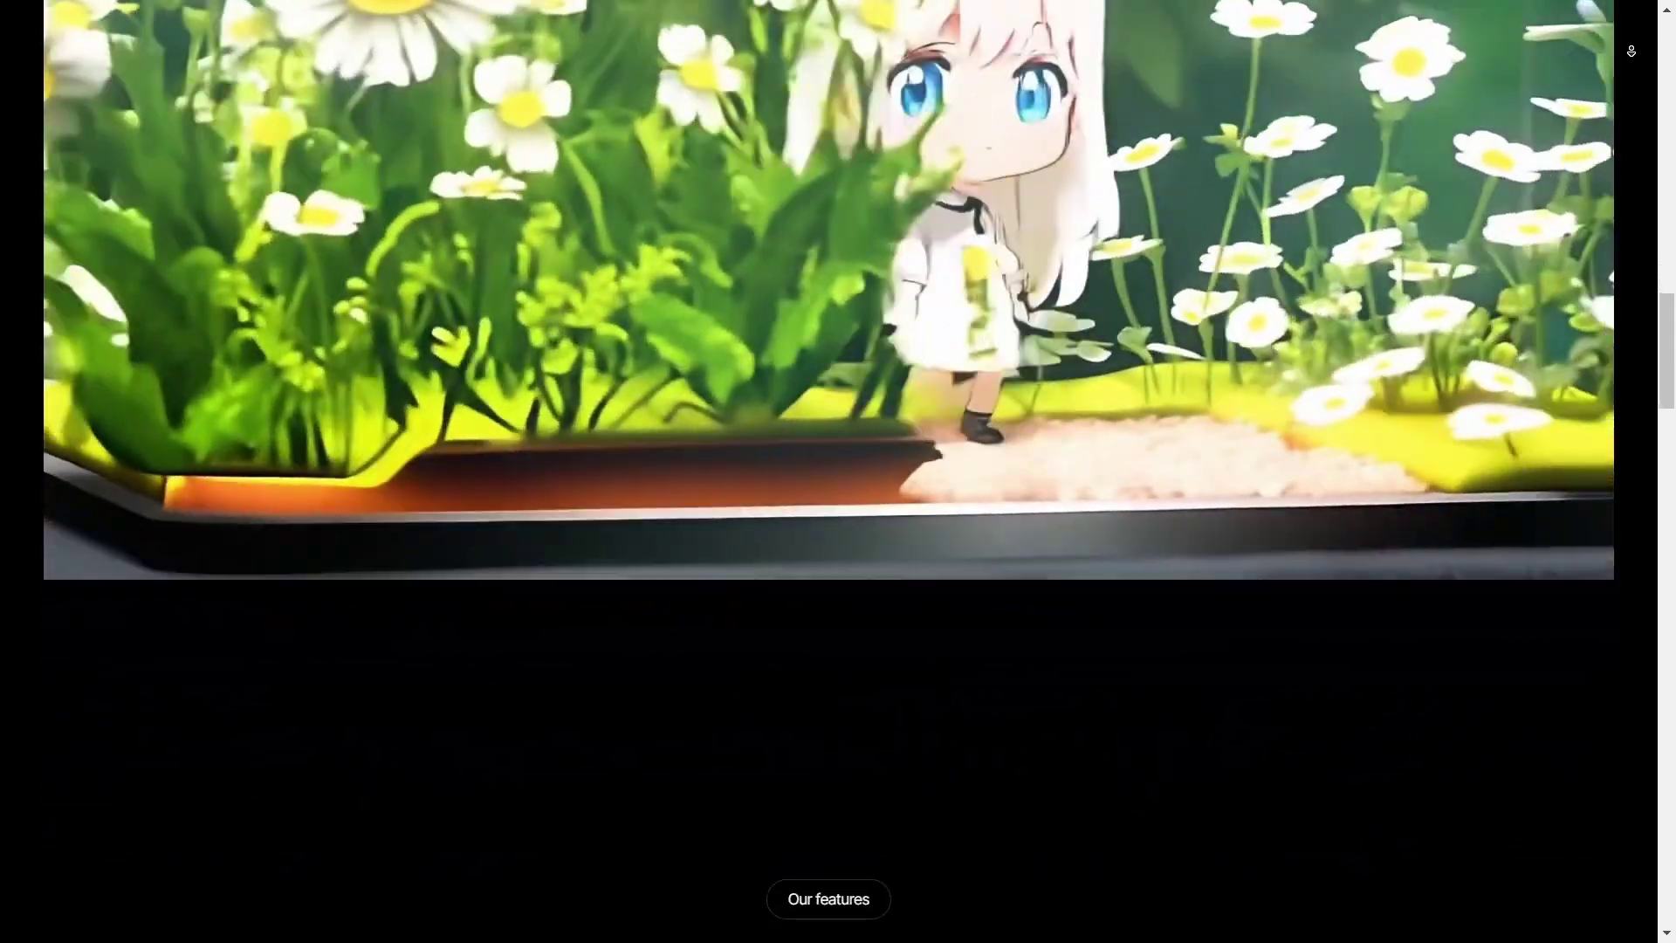
pyautogui.scroll(-2, 1631, 51)
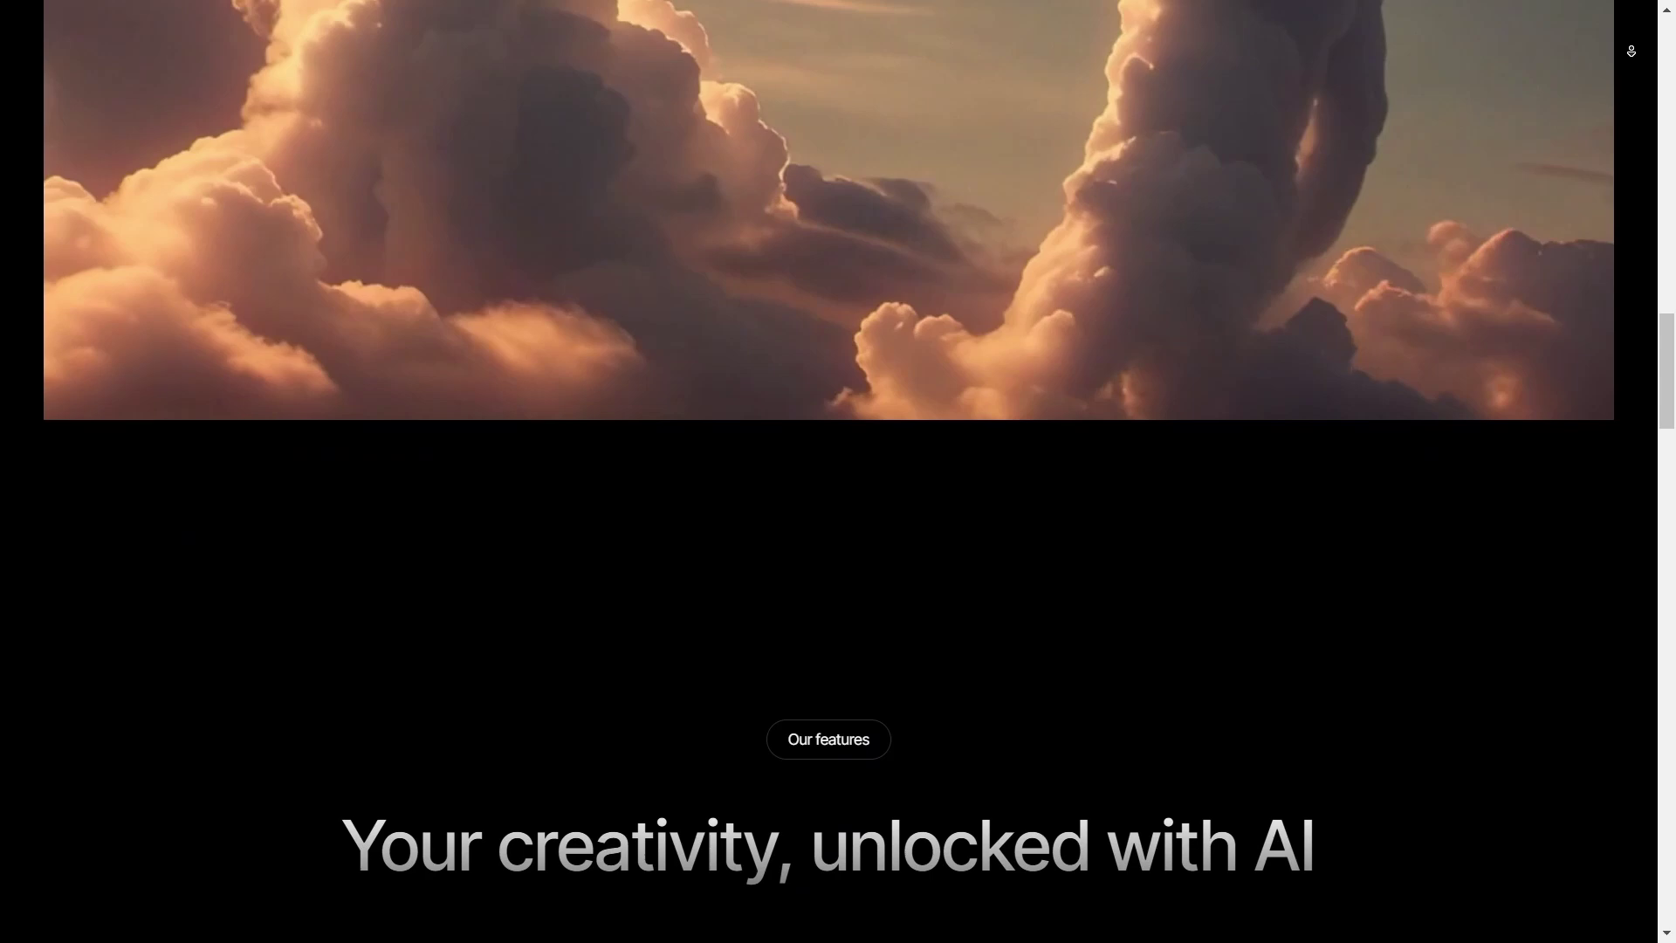
pyautogui.scroll(-2, 1632, 51)
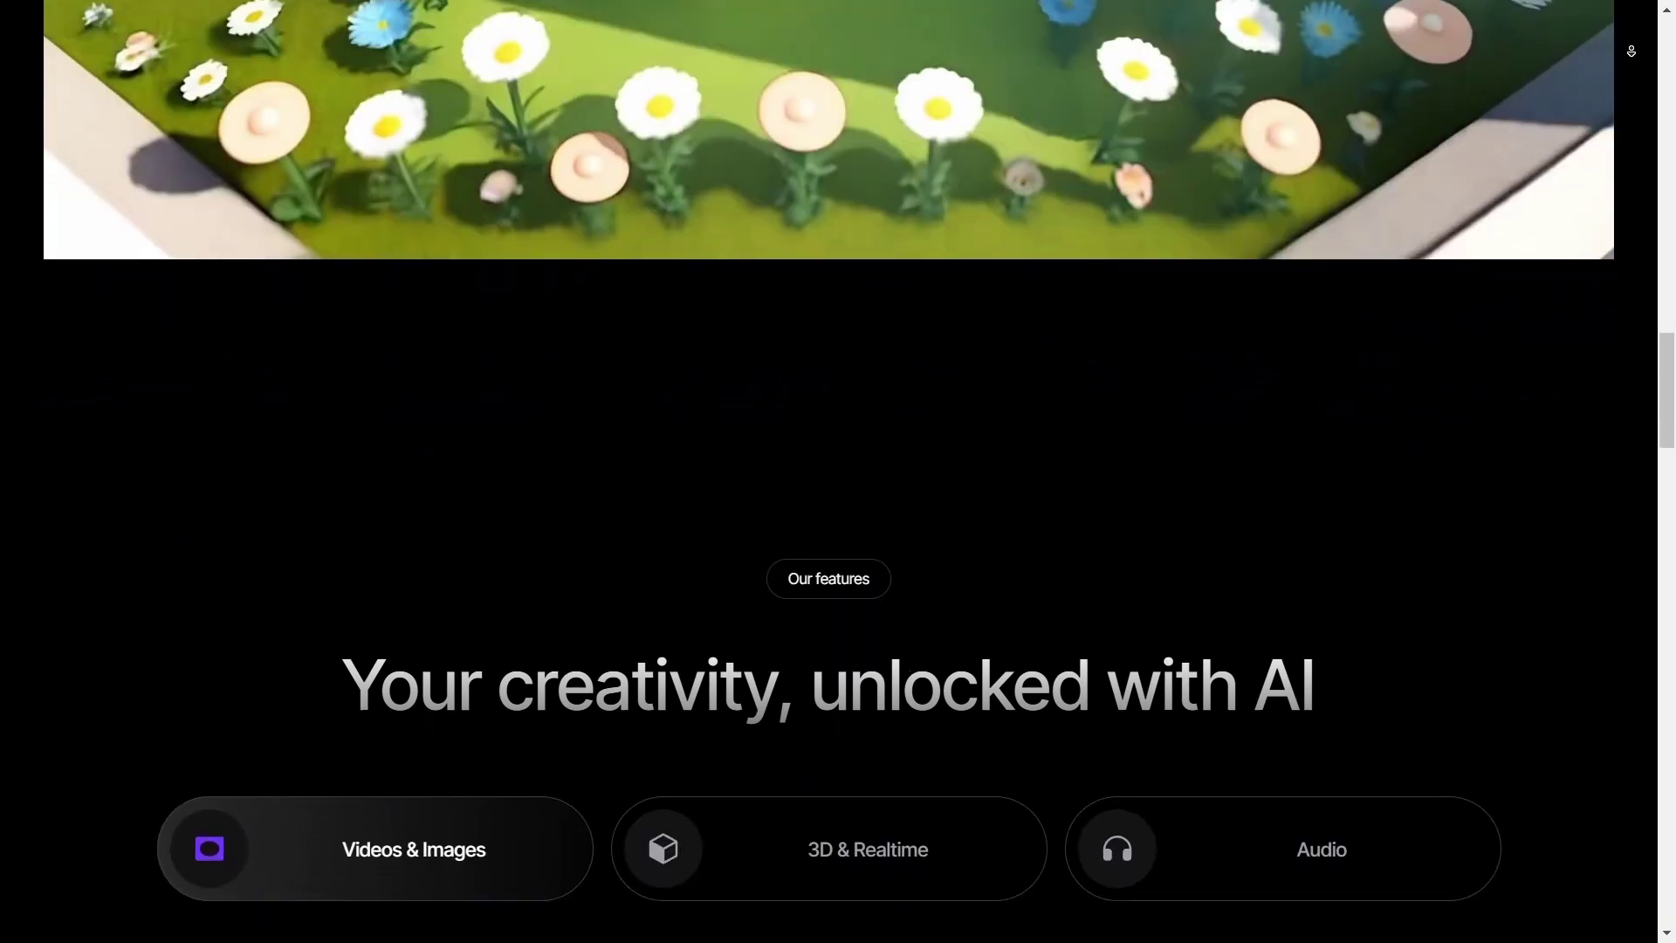
pyautogui.scroll(-2, 1632, 51)
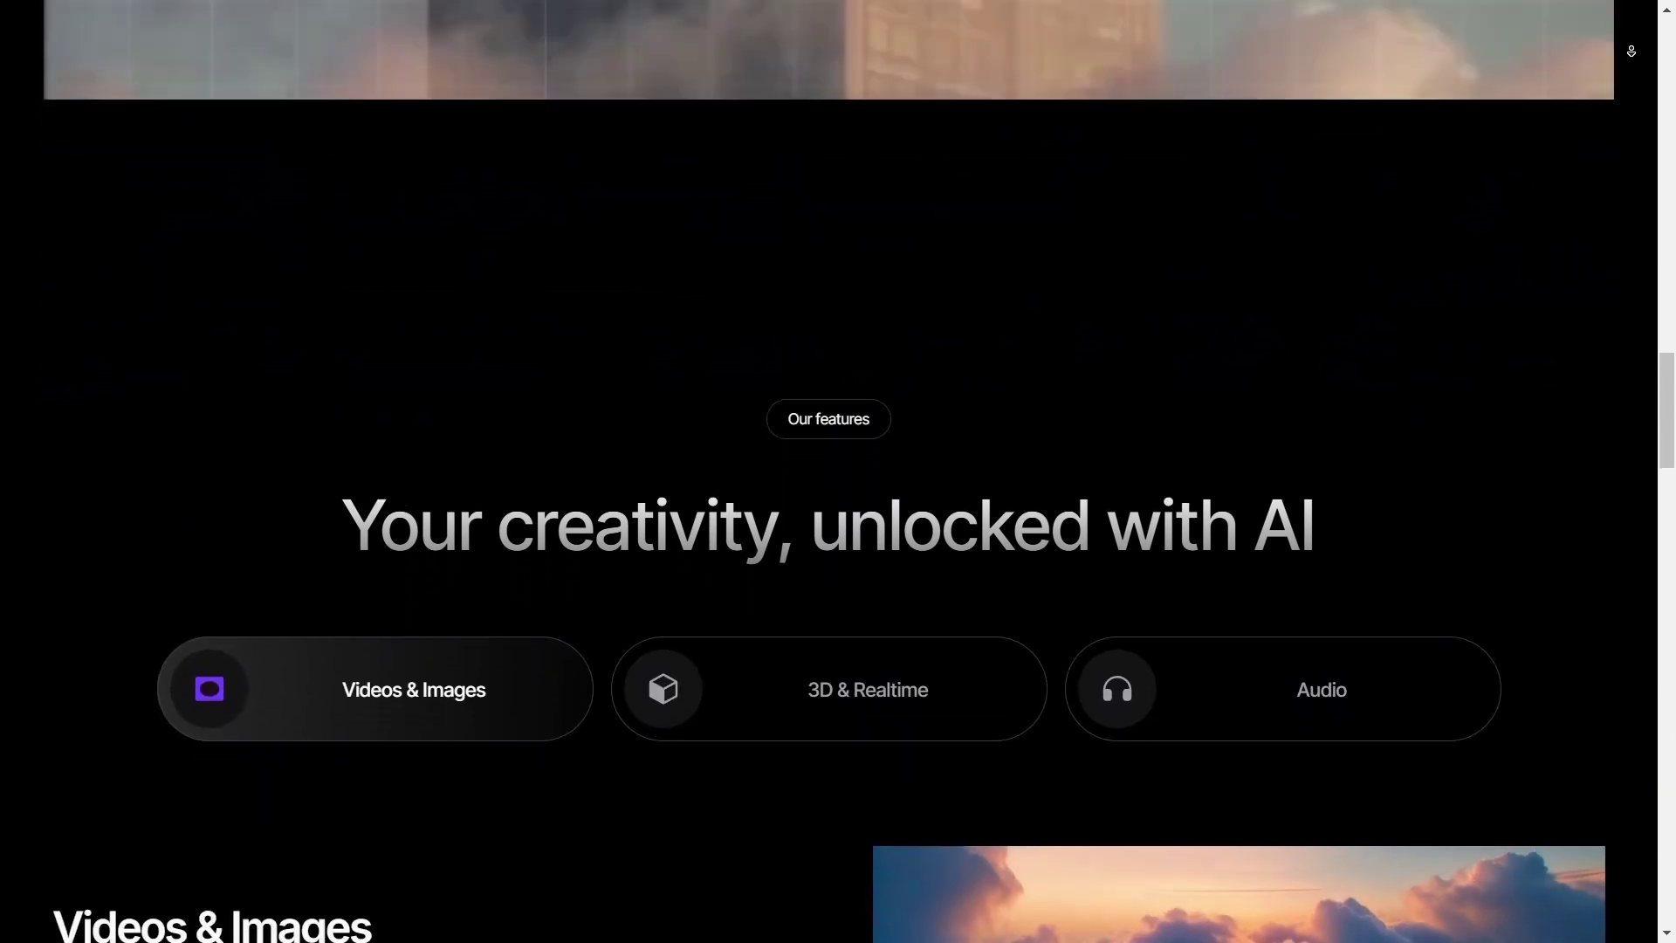
pyautogui.scroll(-2, 1631, 50)
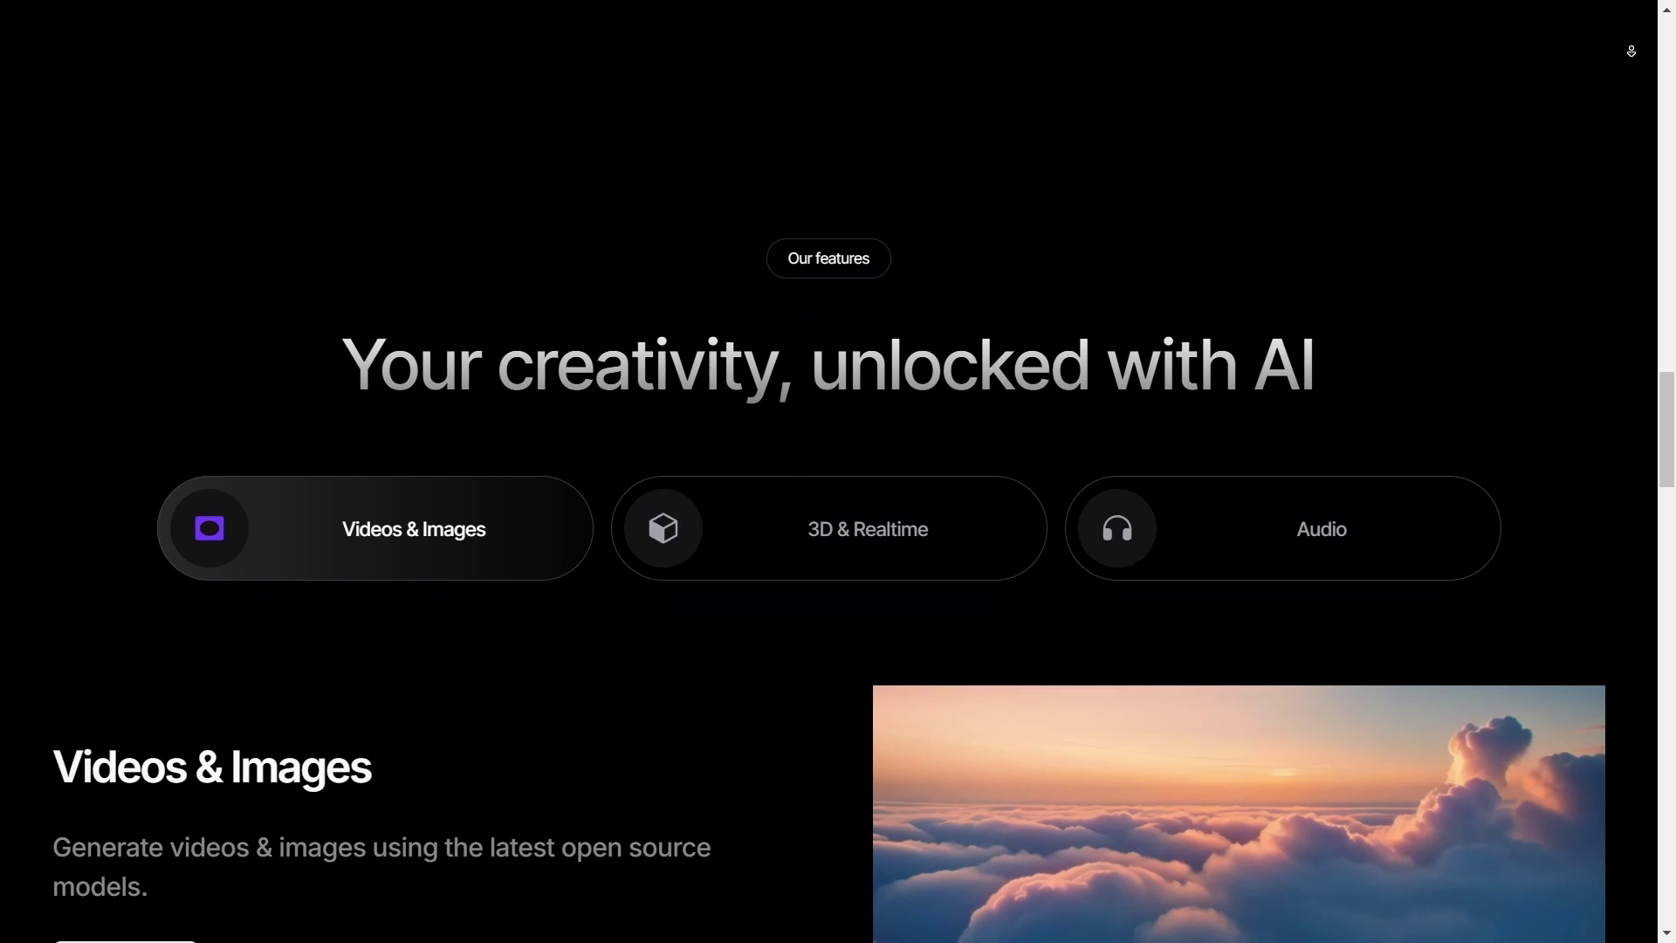
pyautogui.scroll(-2, 1632, 51)
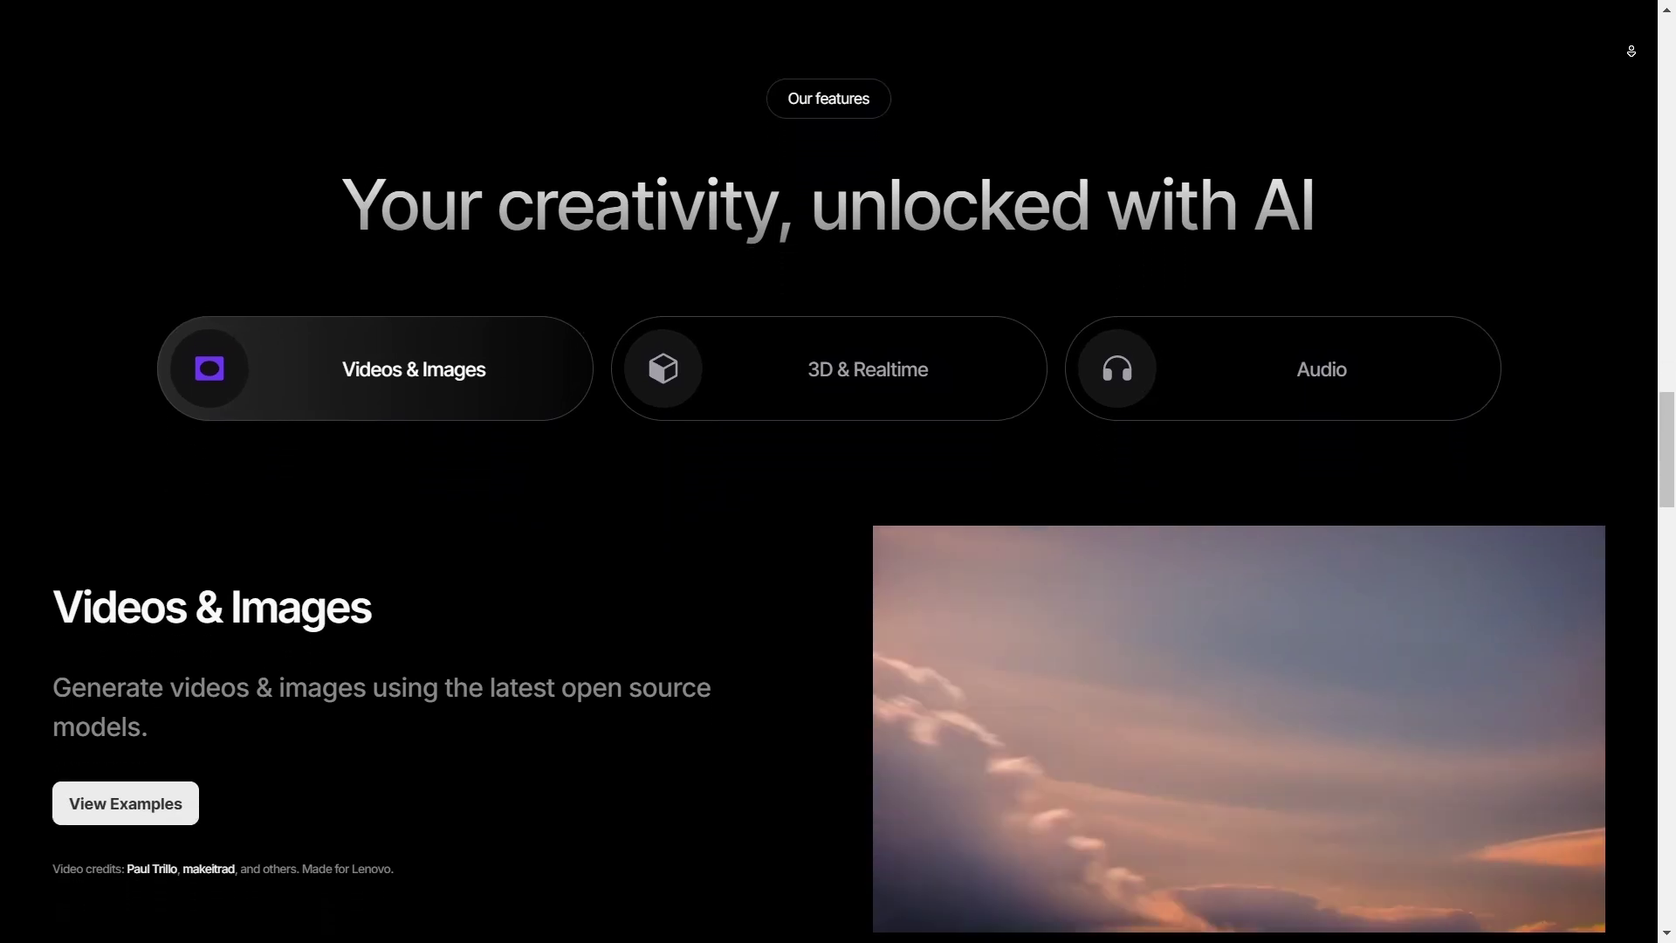
pyautogui.scroll(-2, 1632, 50)
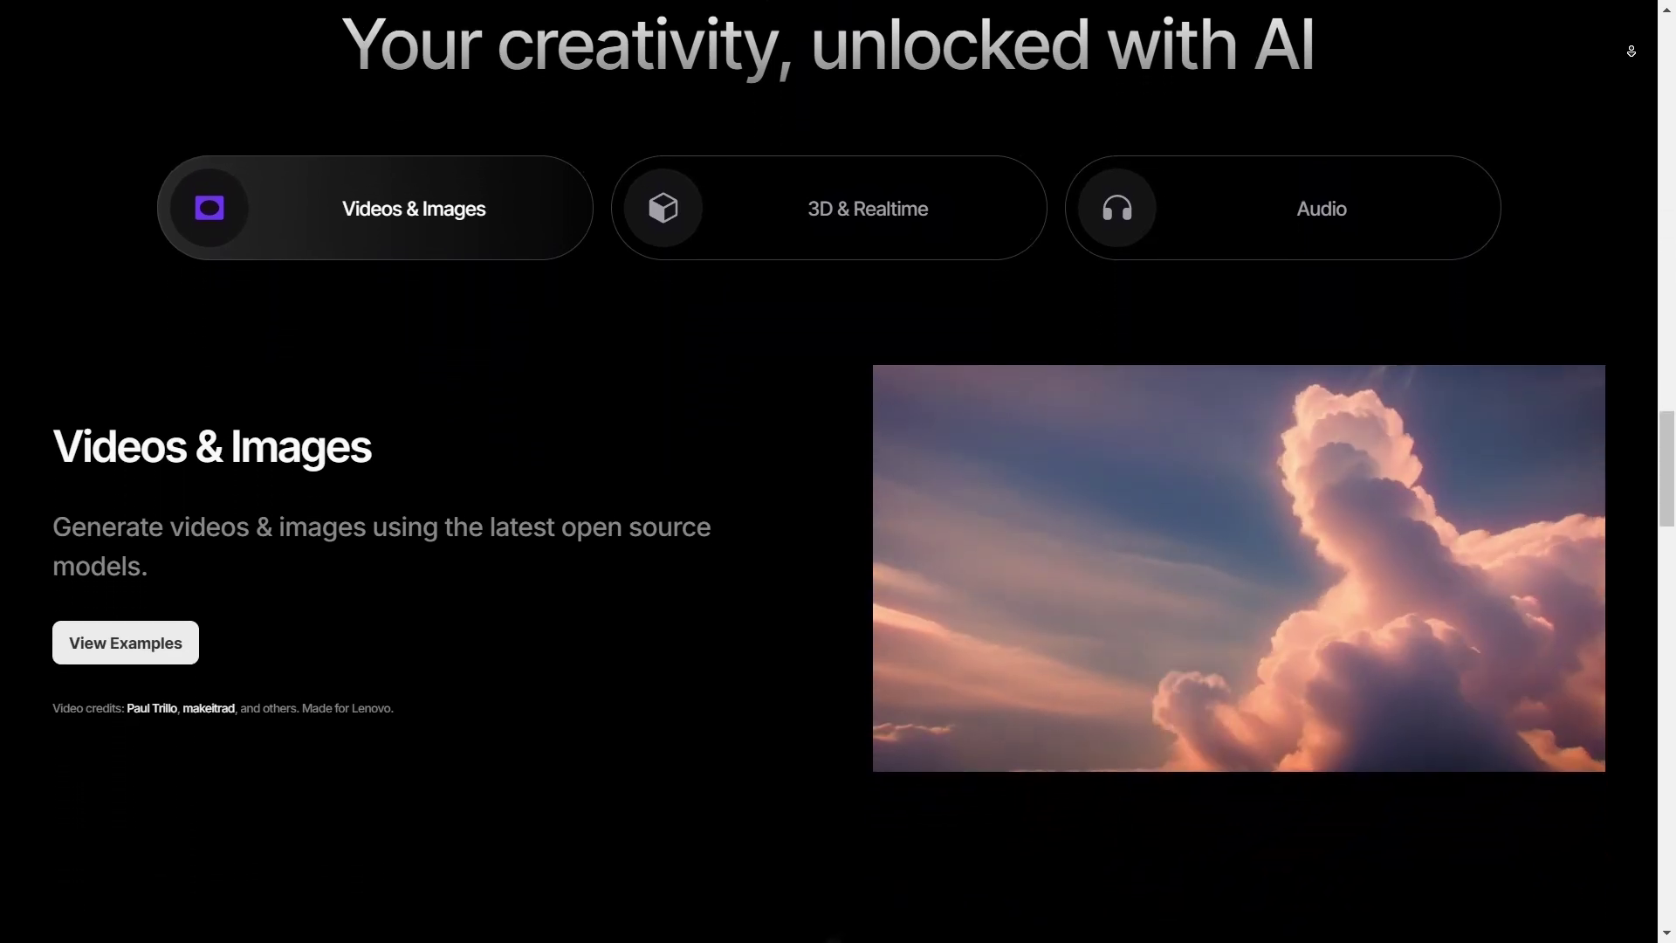
pyautogui.scroll(-2, 1632, 51)
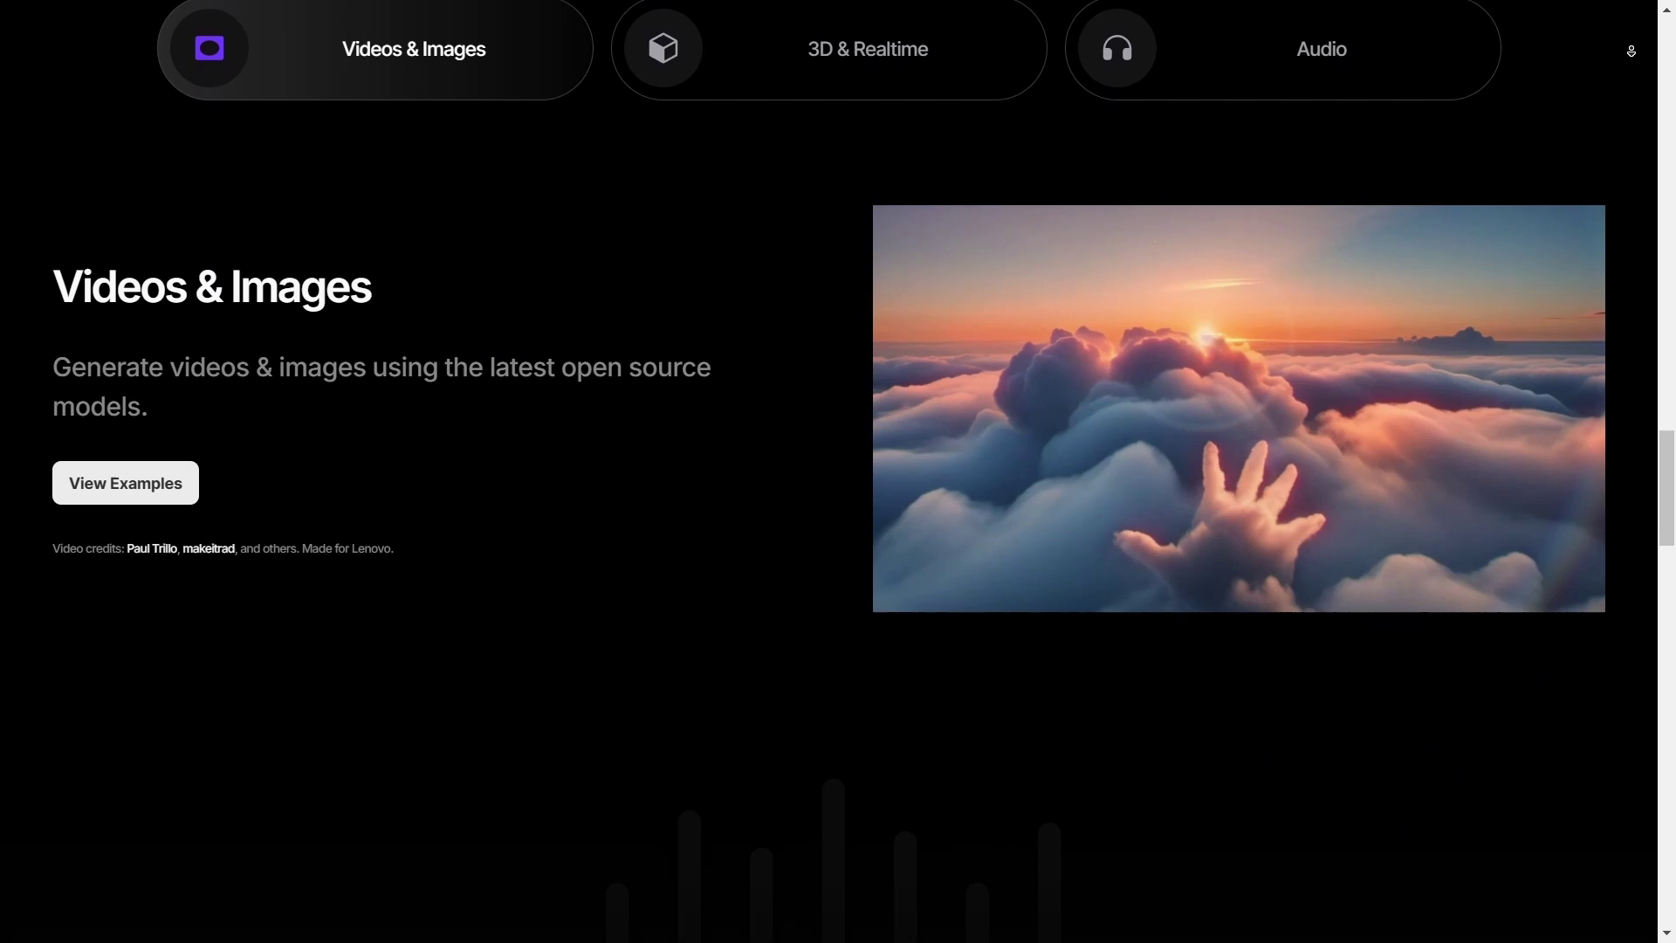
pyautogui.scroll(-2, 1632, 51)
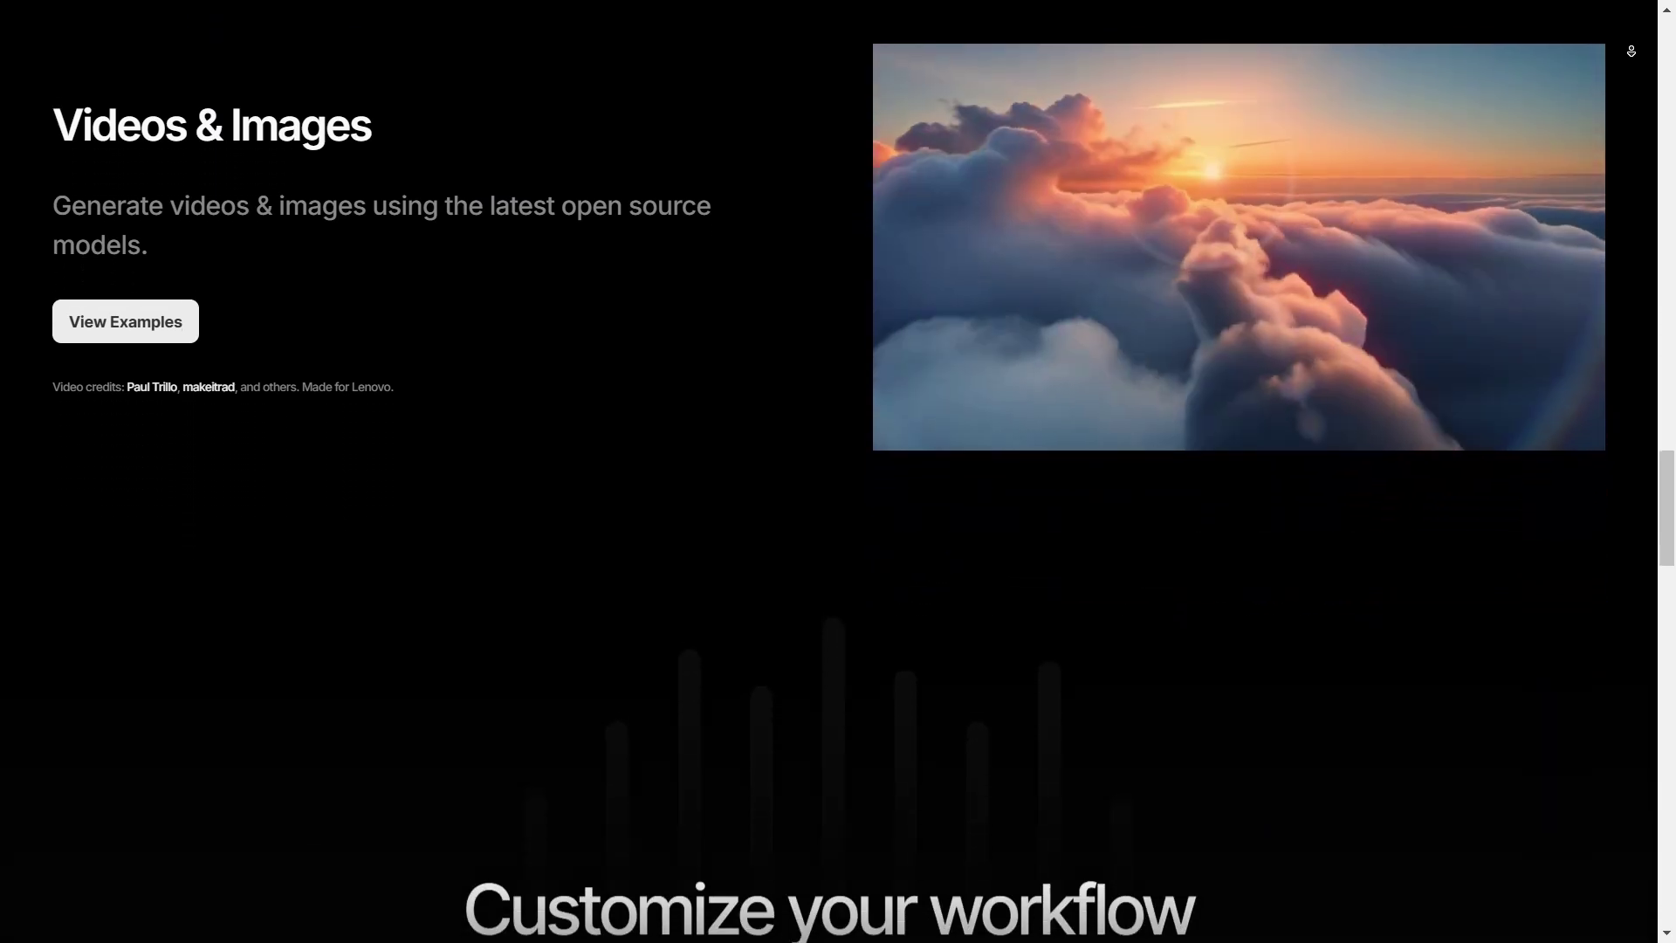
pyautogui.scroll(-2, 1631, 51)
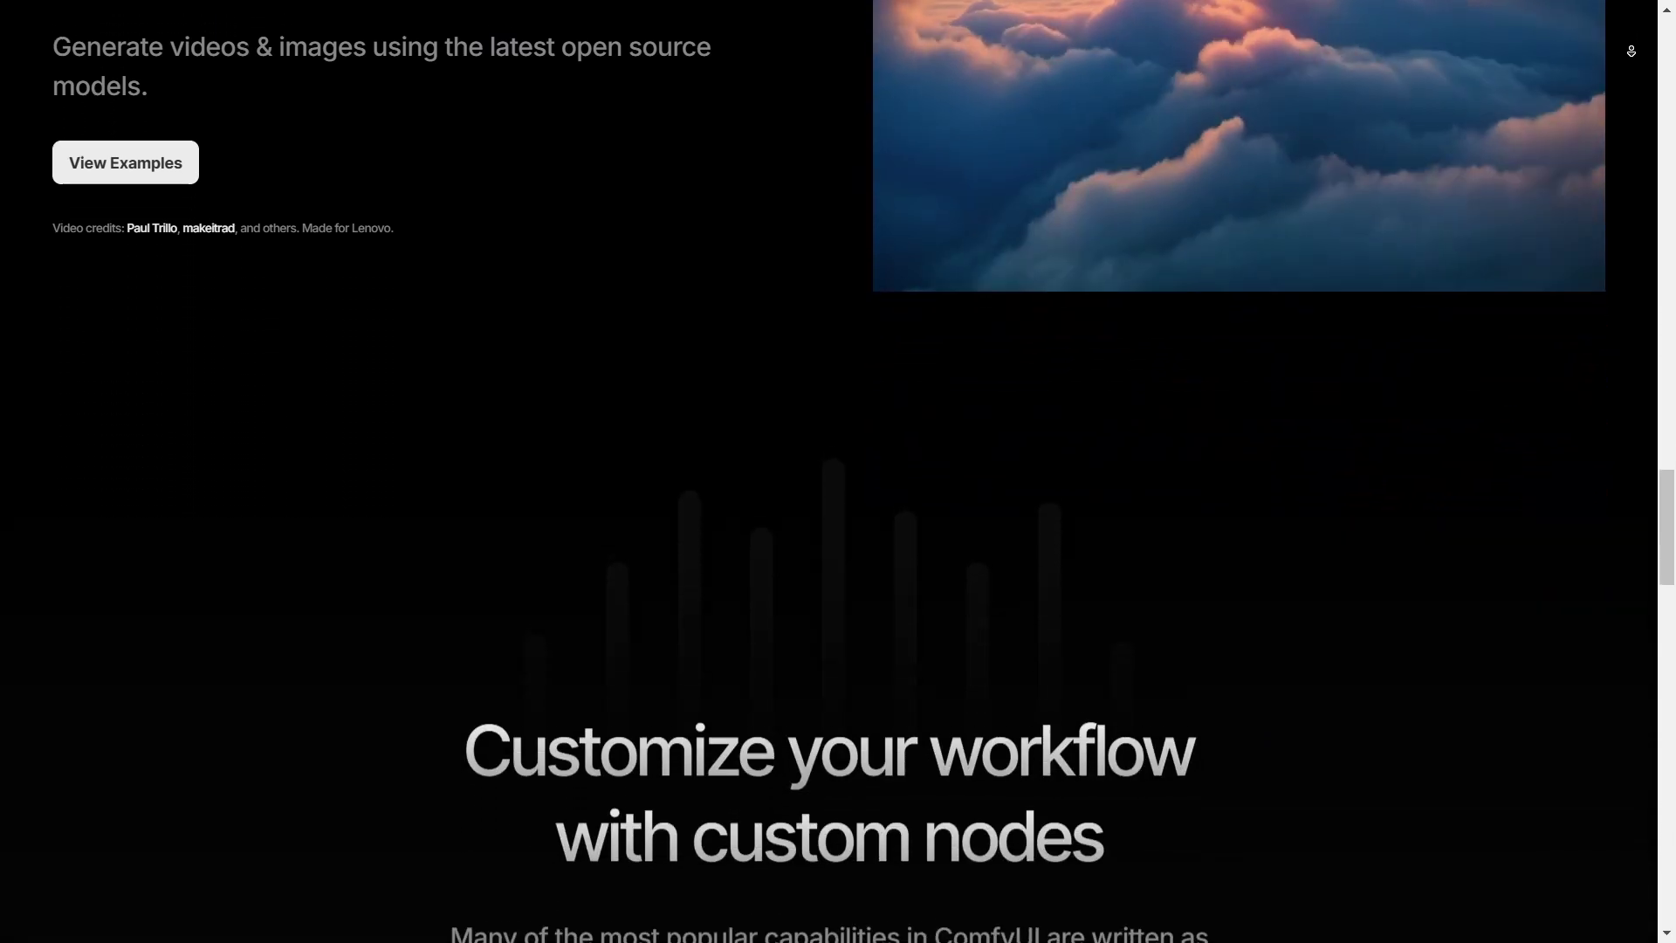
pyautogui.scroll(-2, 1631, 50)
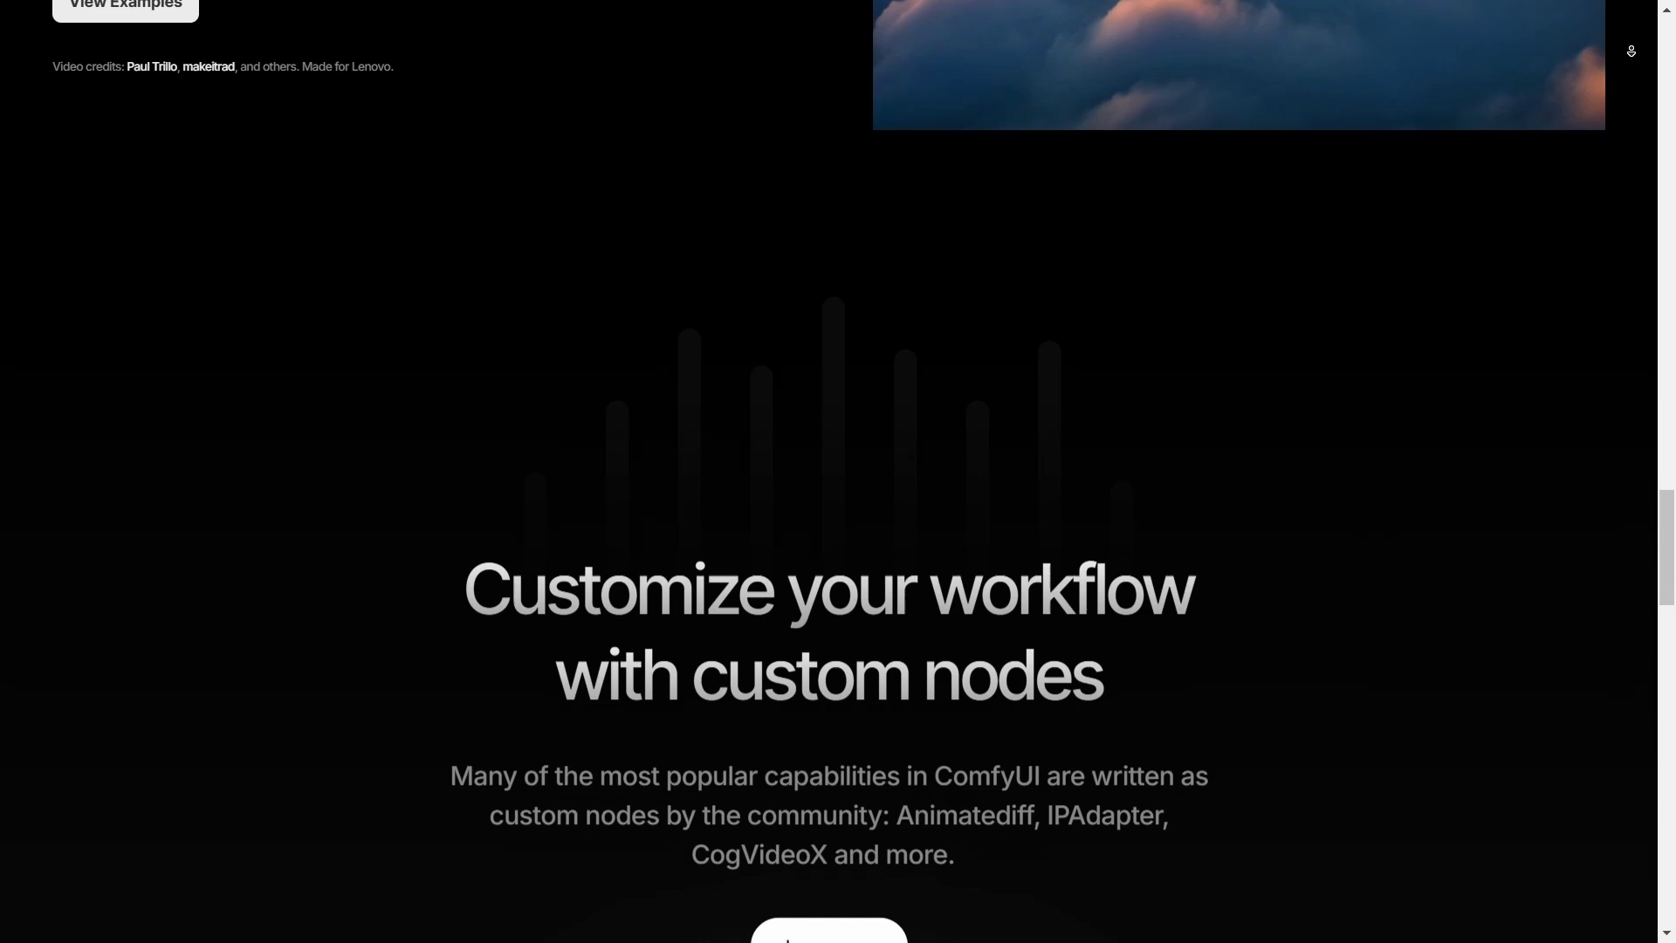
pyautogui.scroll(-1, 1631, 50)
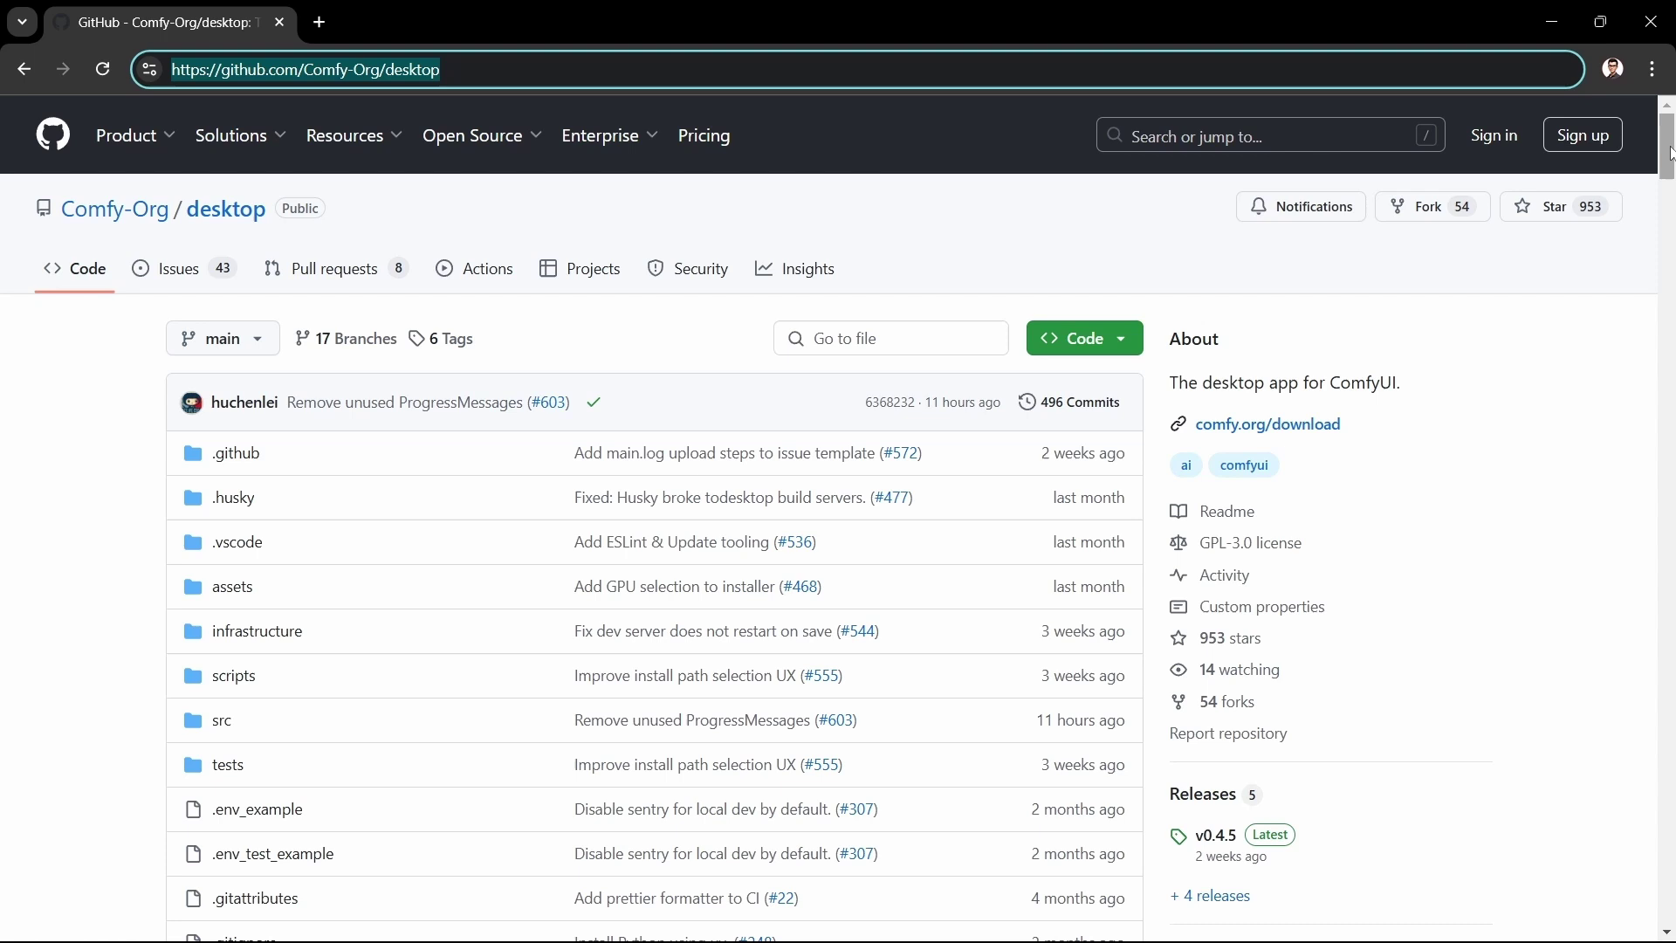
# Step: Download the Windows (NVIDIA) NSIS x64 installer from the README's Download section
pyautogui.moveTo(1670, 153); pyautogui.dragTo(1663, 300)
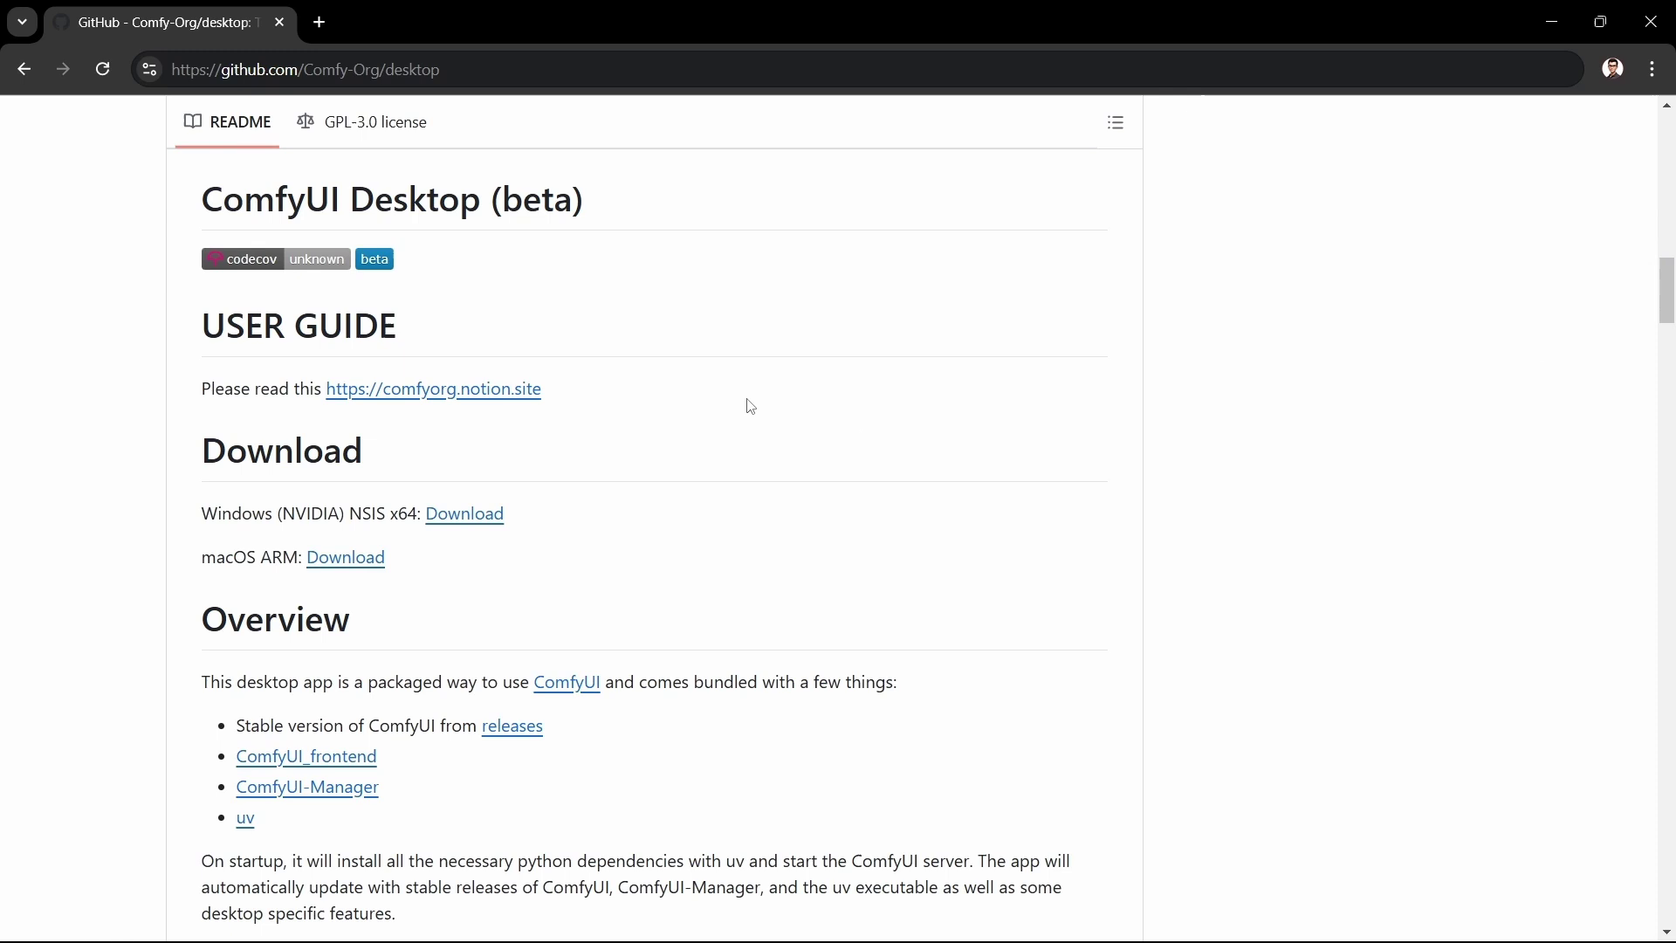
pyautogui.click(552, 532)
pyautogui.click(470, 522)
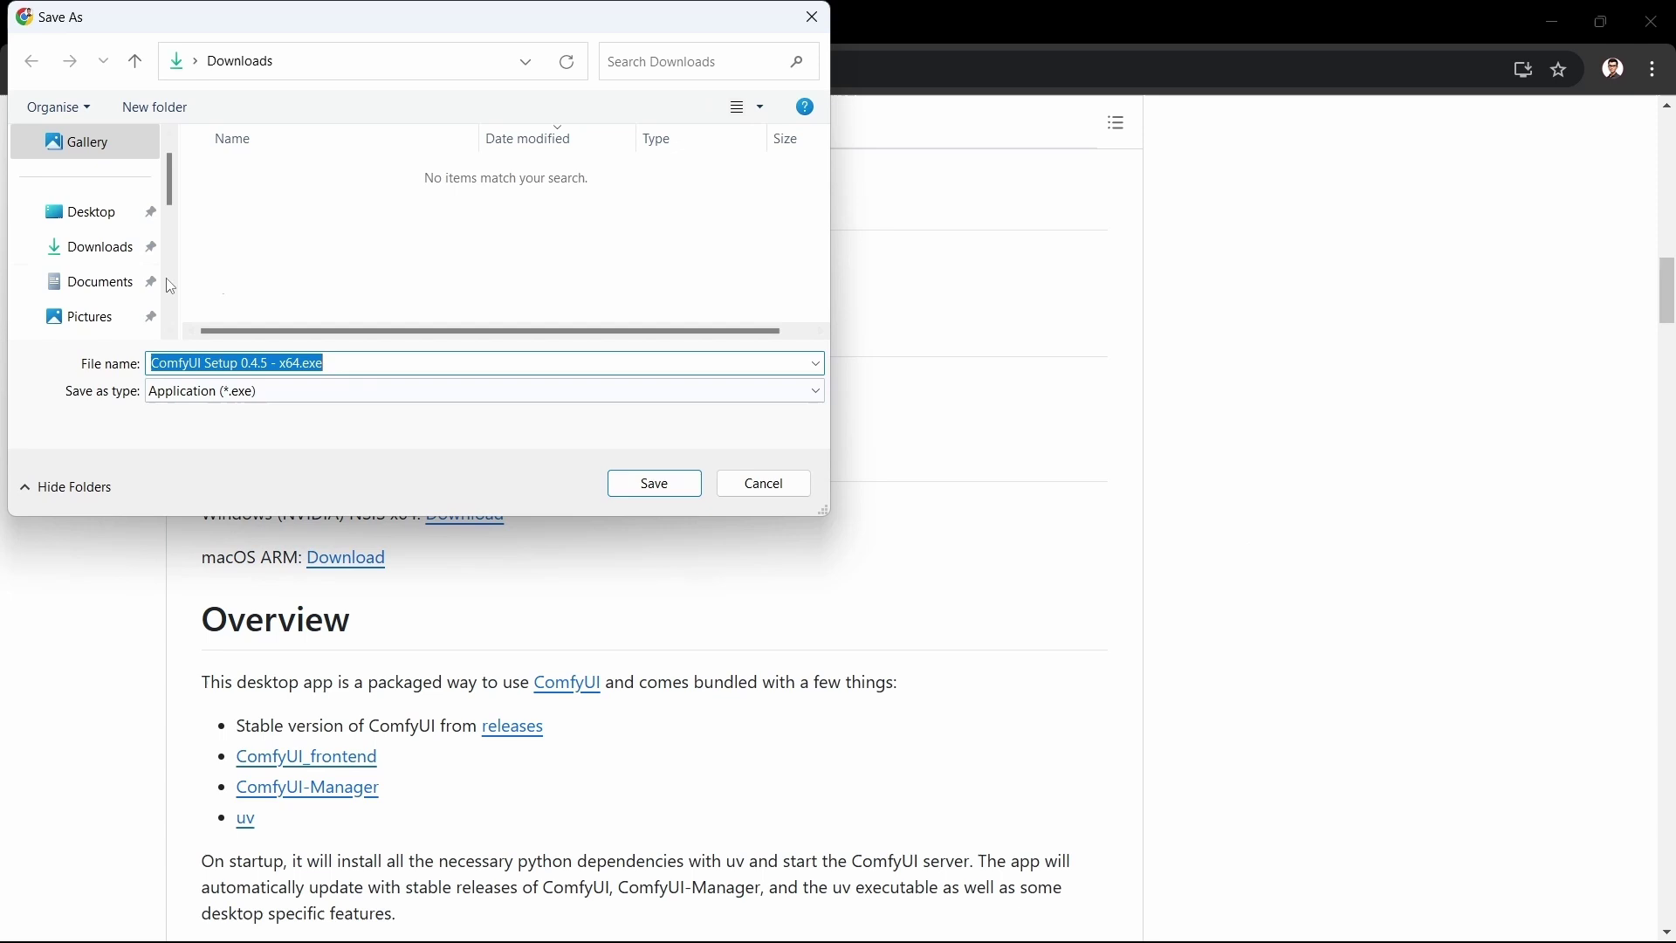
# Step: Save 'ComfyUI Setup 0.4.5 - x64.exe' to the root of the Foxton (E:) drive
pyautogui.scroll(-2, 135, 282)
pyautogui.scroll(-3, 123, 280)
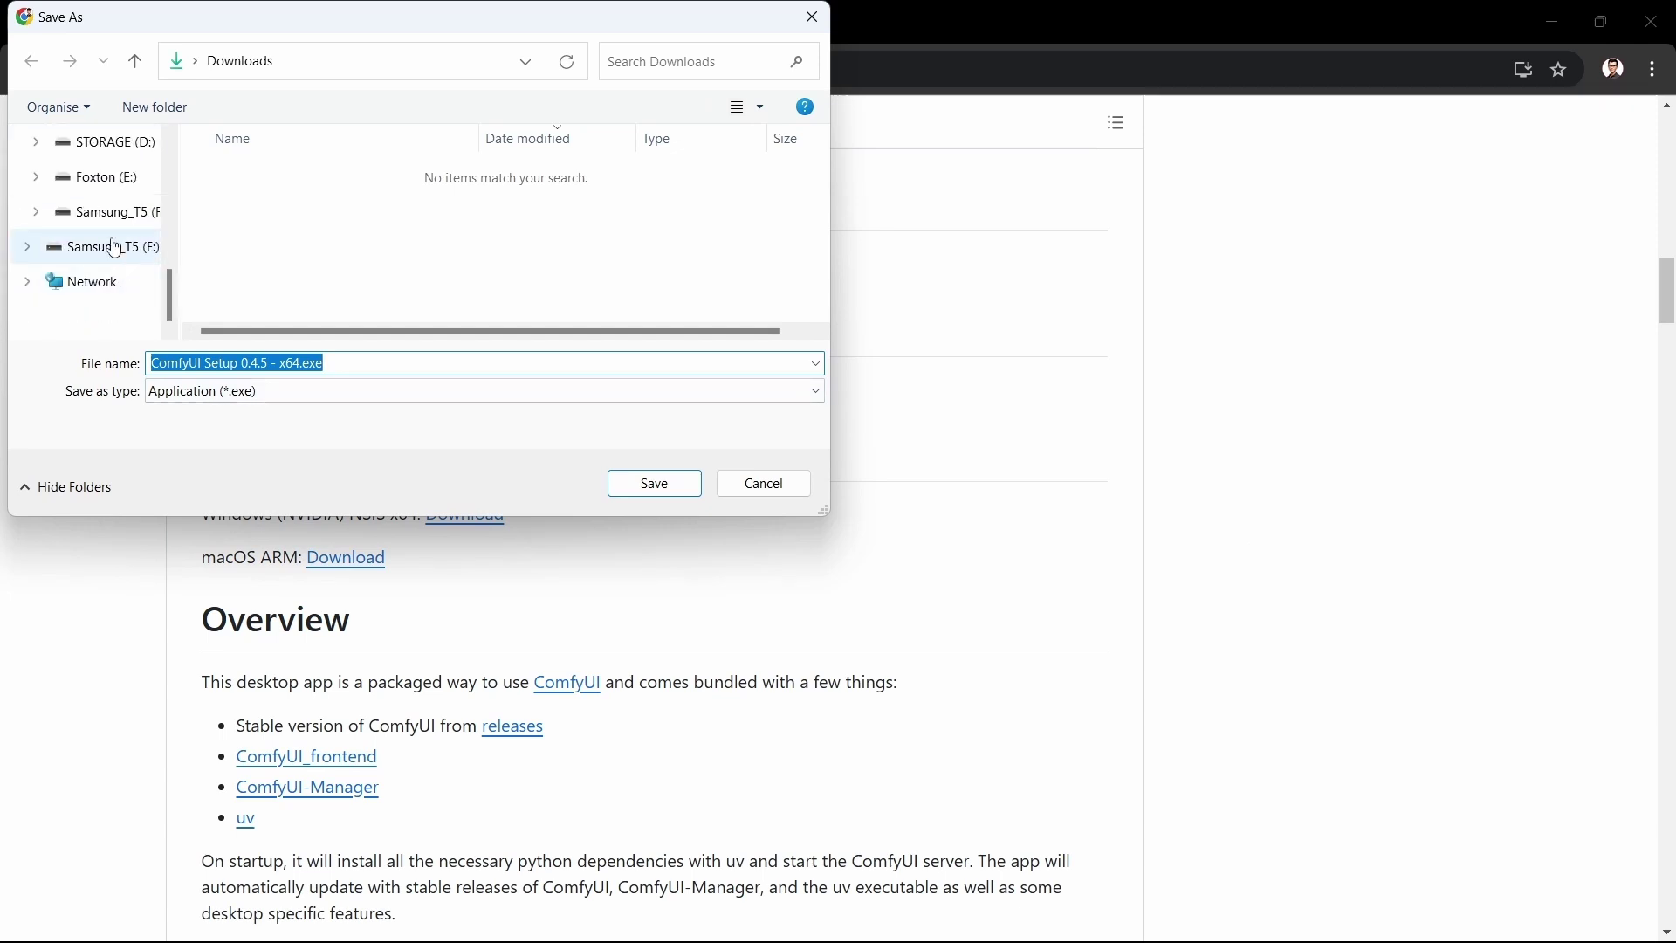
pyautogui.click(110, 184)
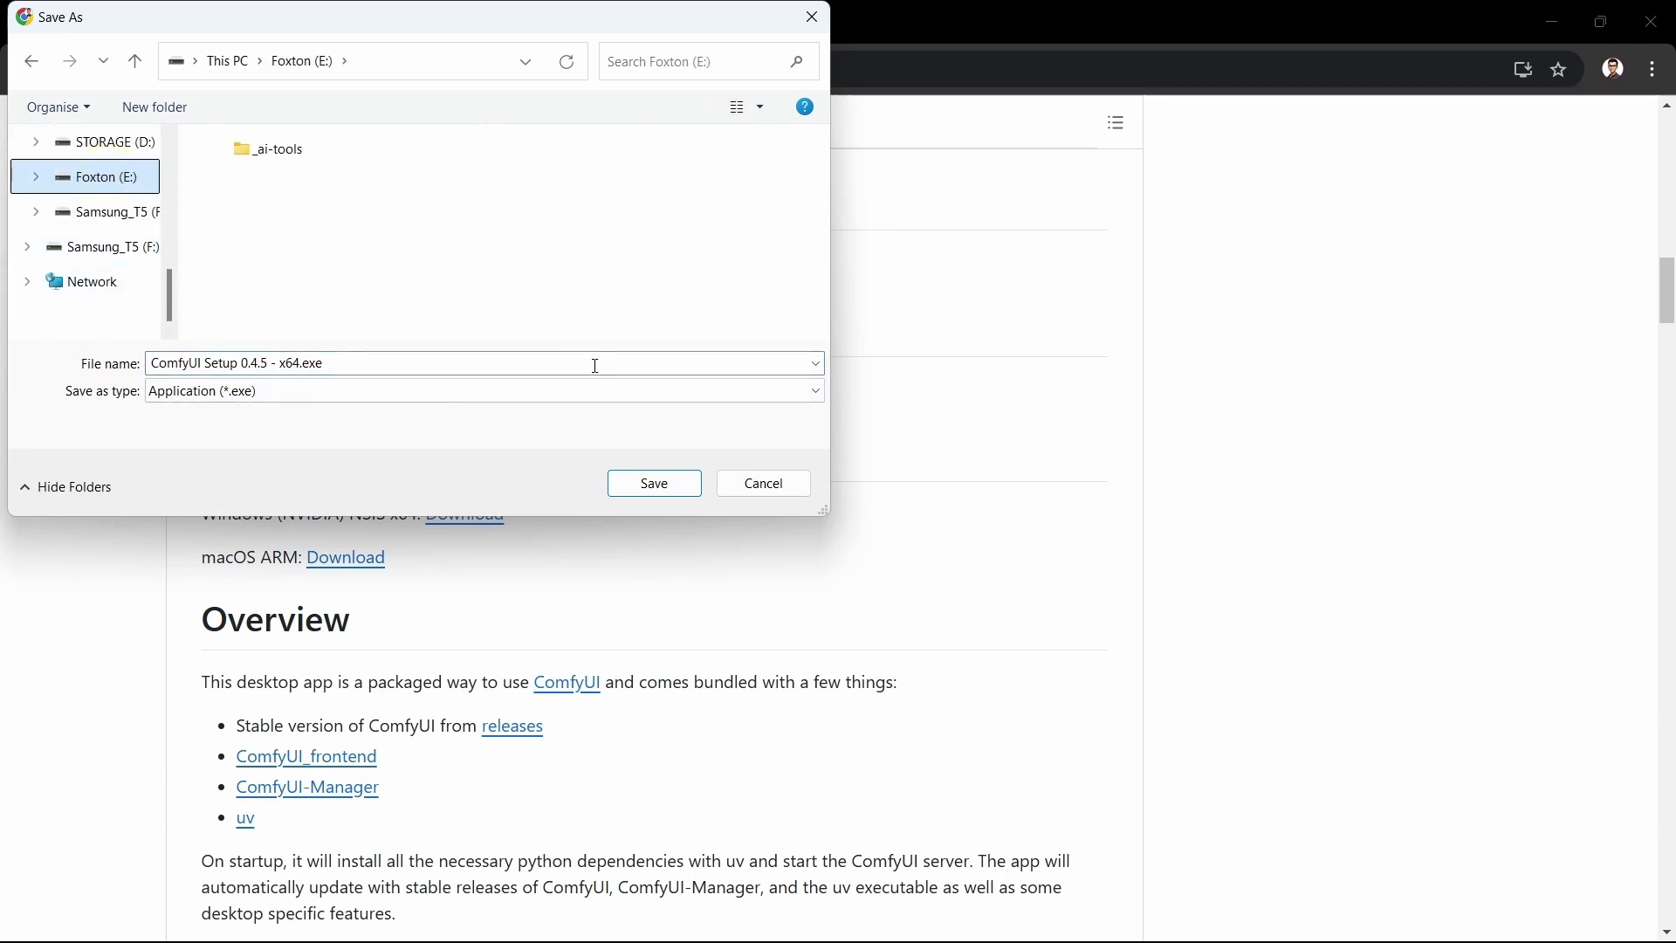
pyautogui.click(654, 487)
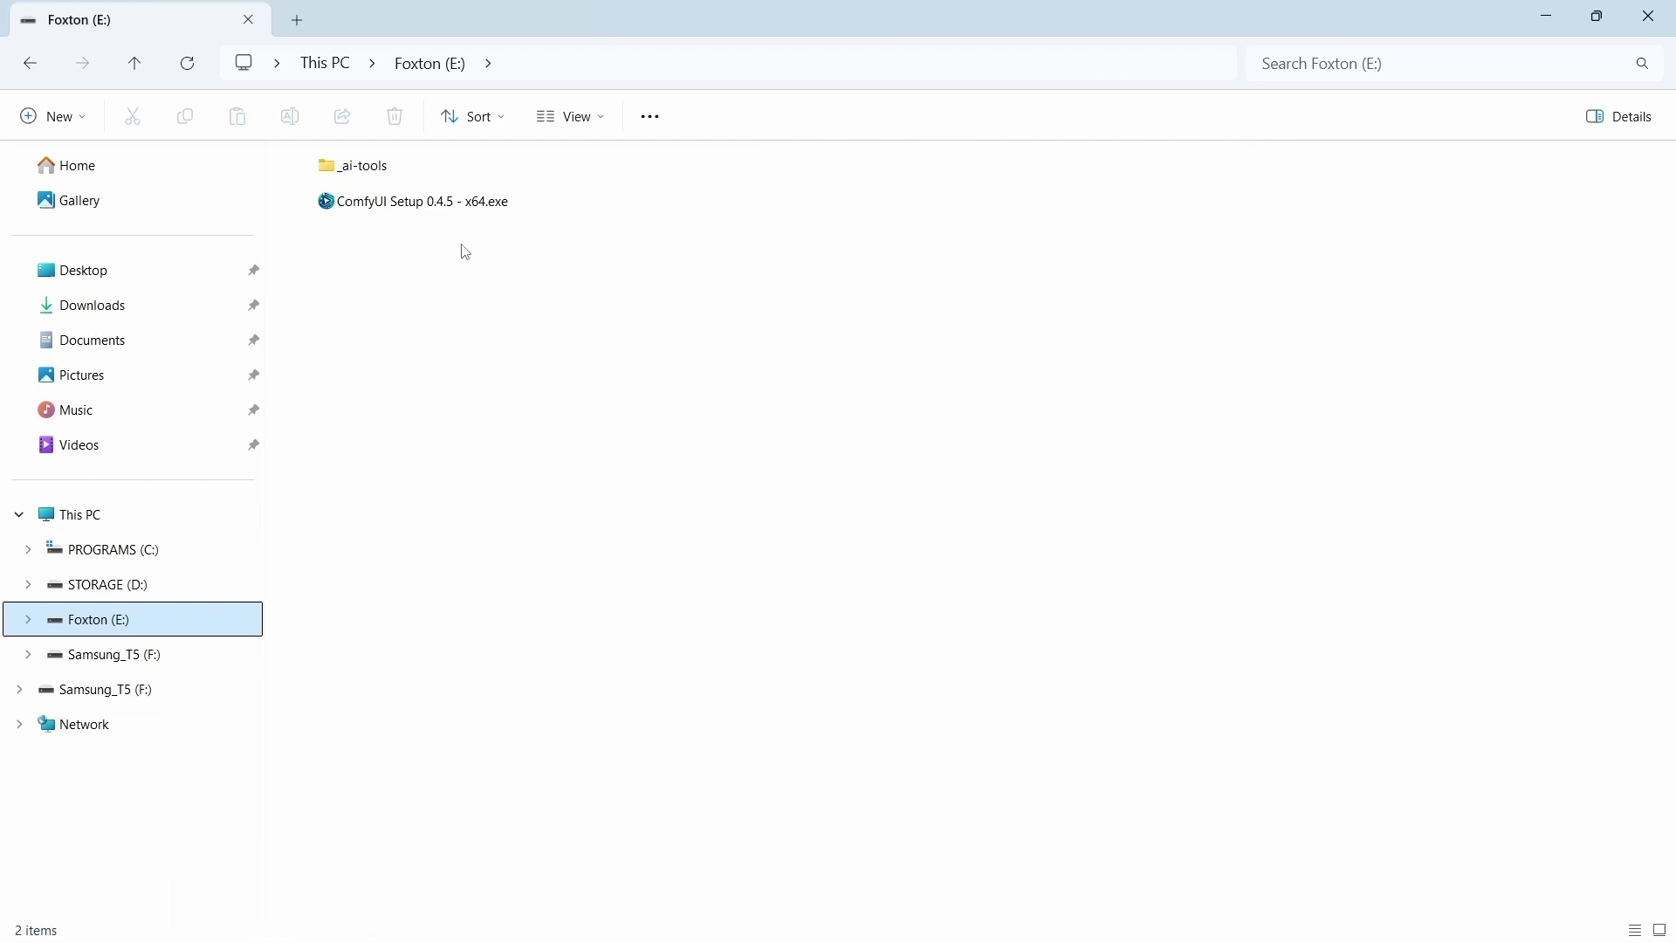
# Step: Run 'ComfyUI Setup 0.4.5 - x64.exe' from the E drive
pyautogui.click(435, 204)
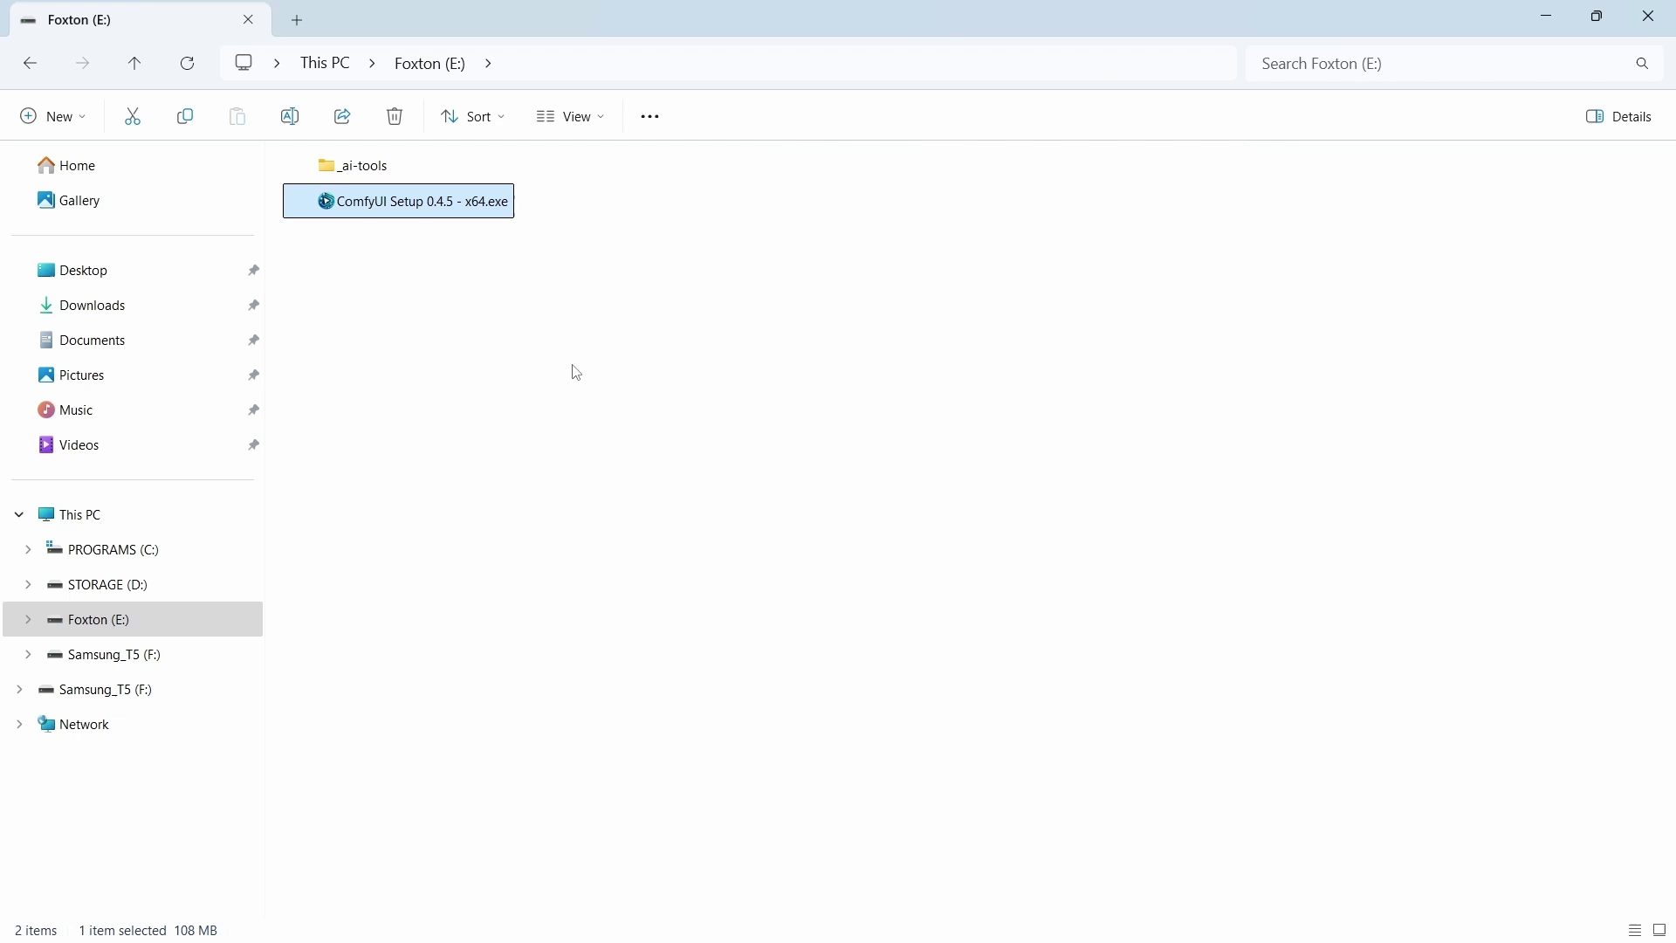
pyautogui.doubleClick(406, 202)
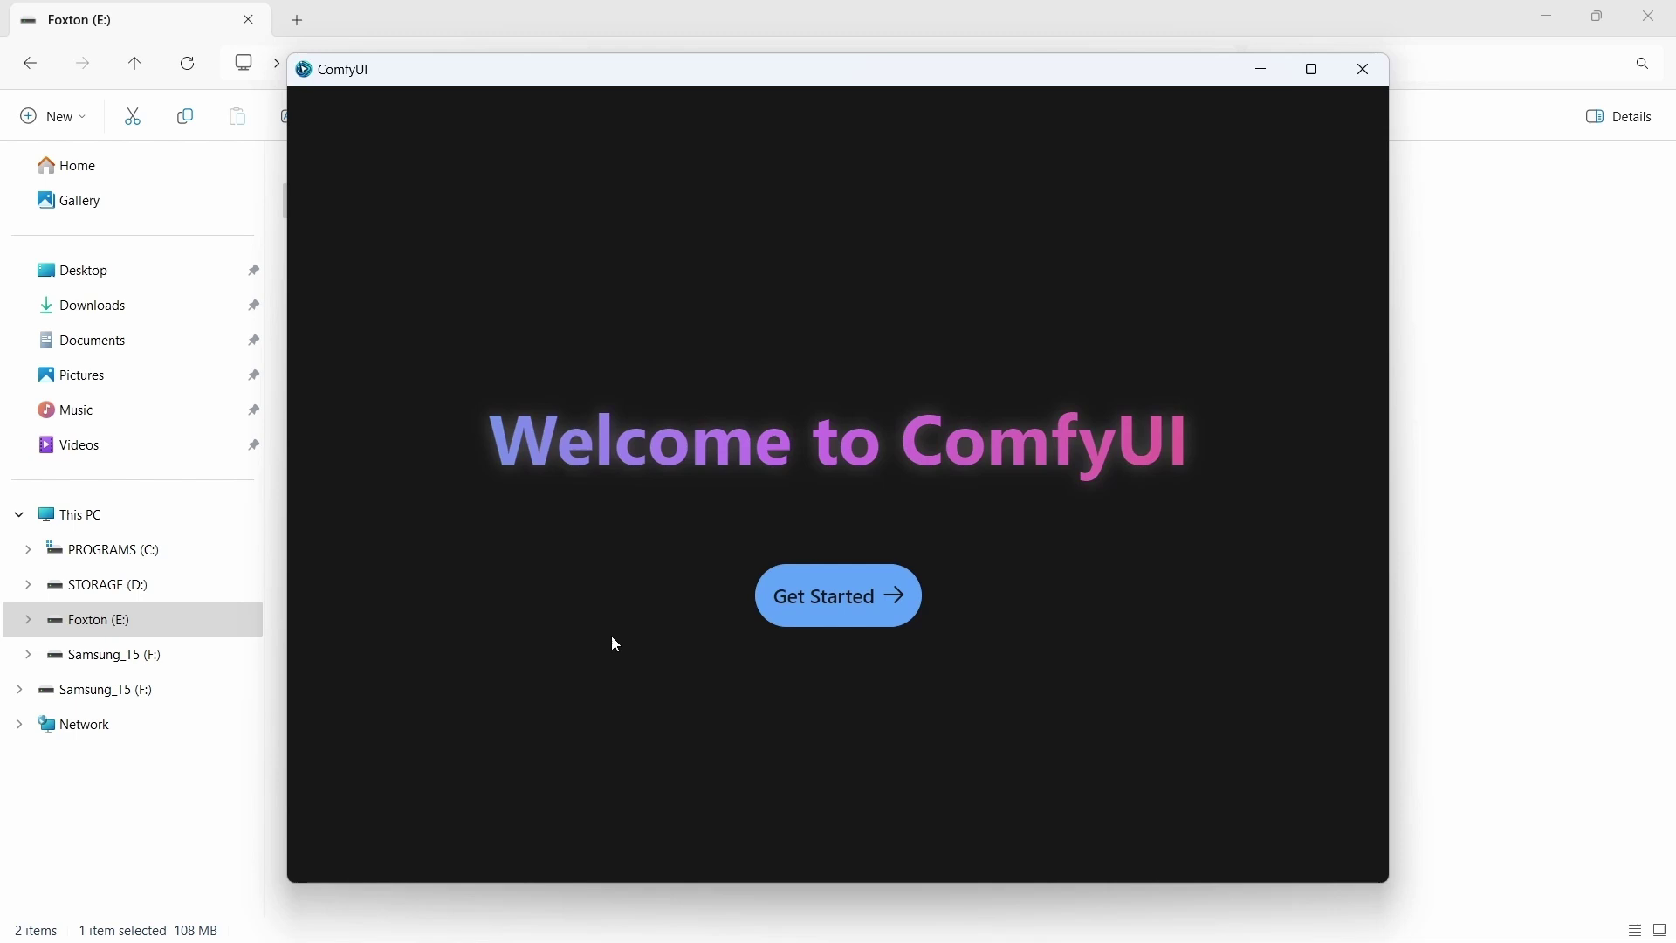
# Step: Start setup from the welcome screen, keeping NVIDIA as the GPU
pyautogui.click(838, 602)
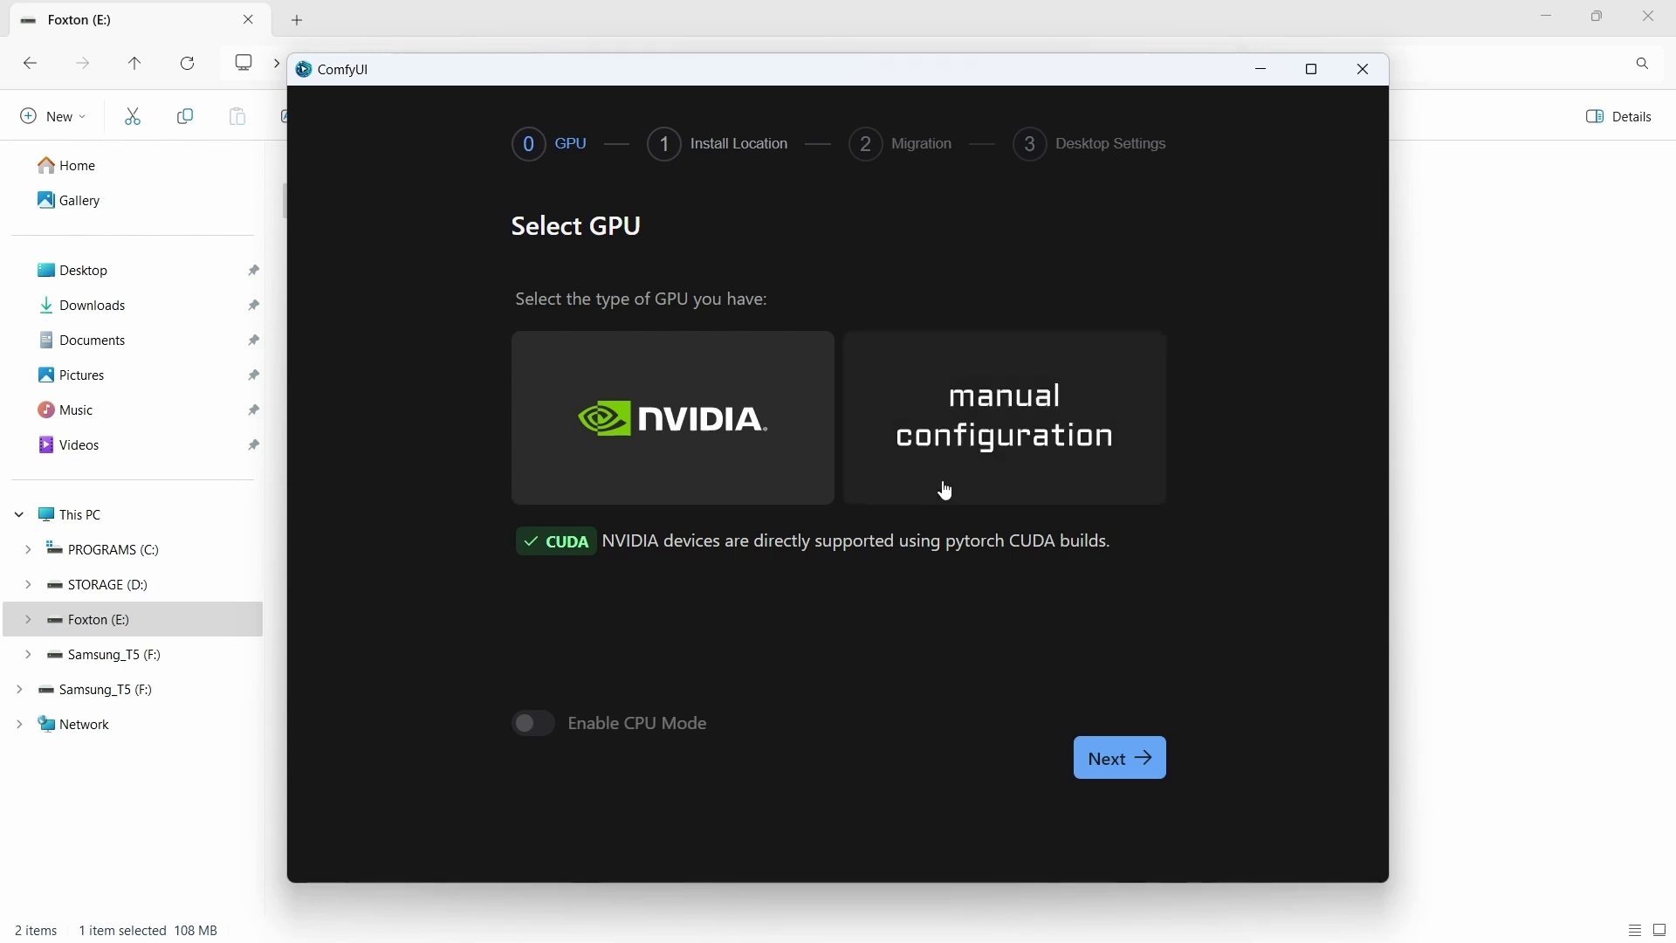
# Step: Proceed with NVIDIA to the install location step and select the default Documents\ComfyUI path
pyautogui.click(1125, 759)
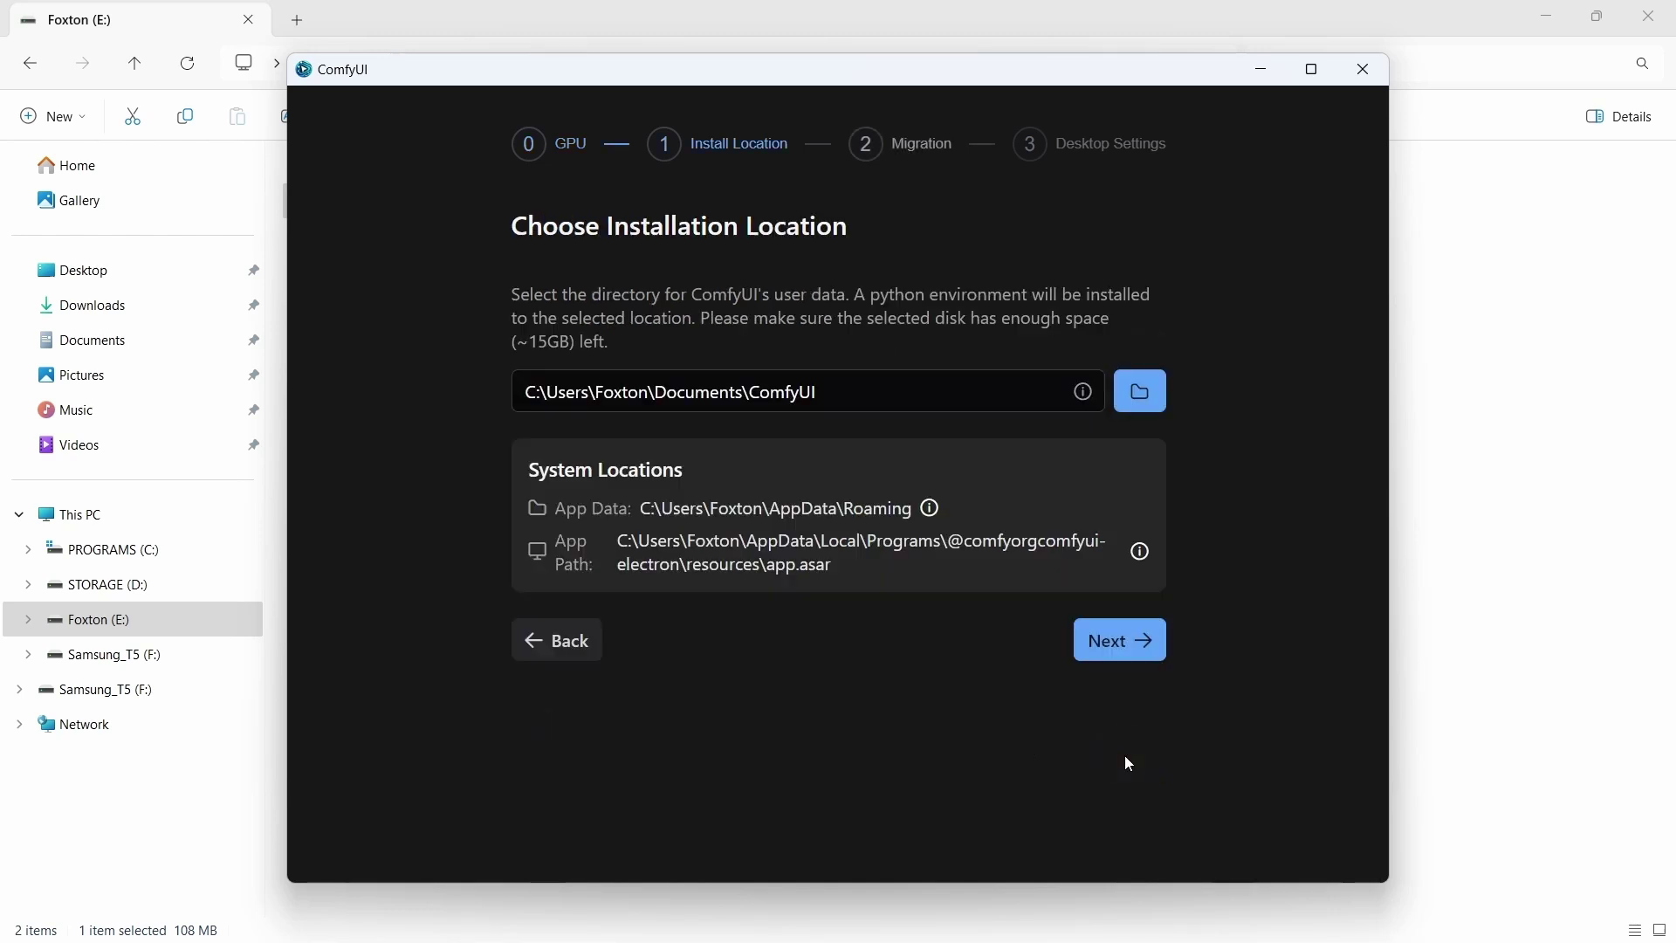
pyautogui.moveTo(872, 392); pyautogui.dragTo(405, 382)
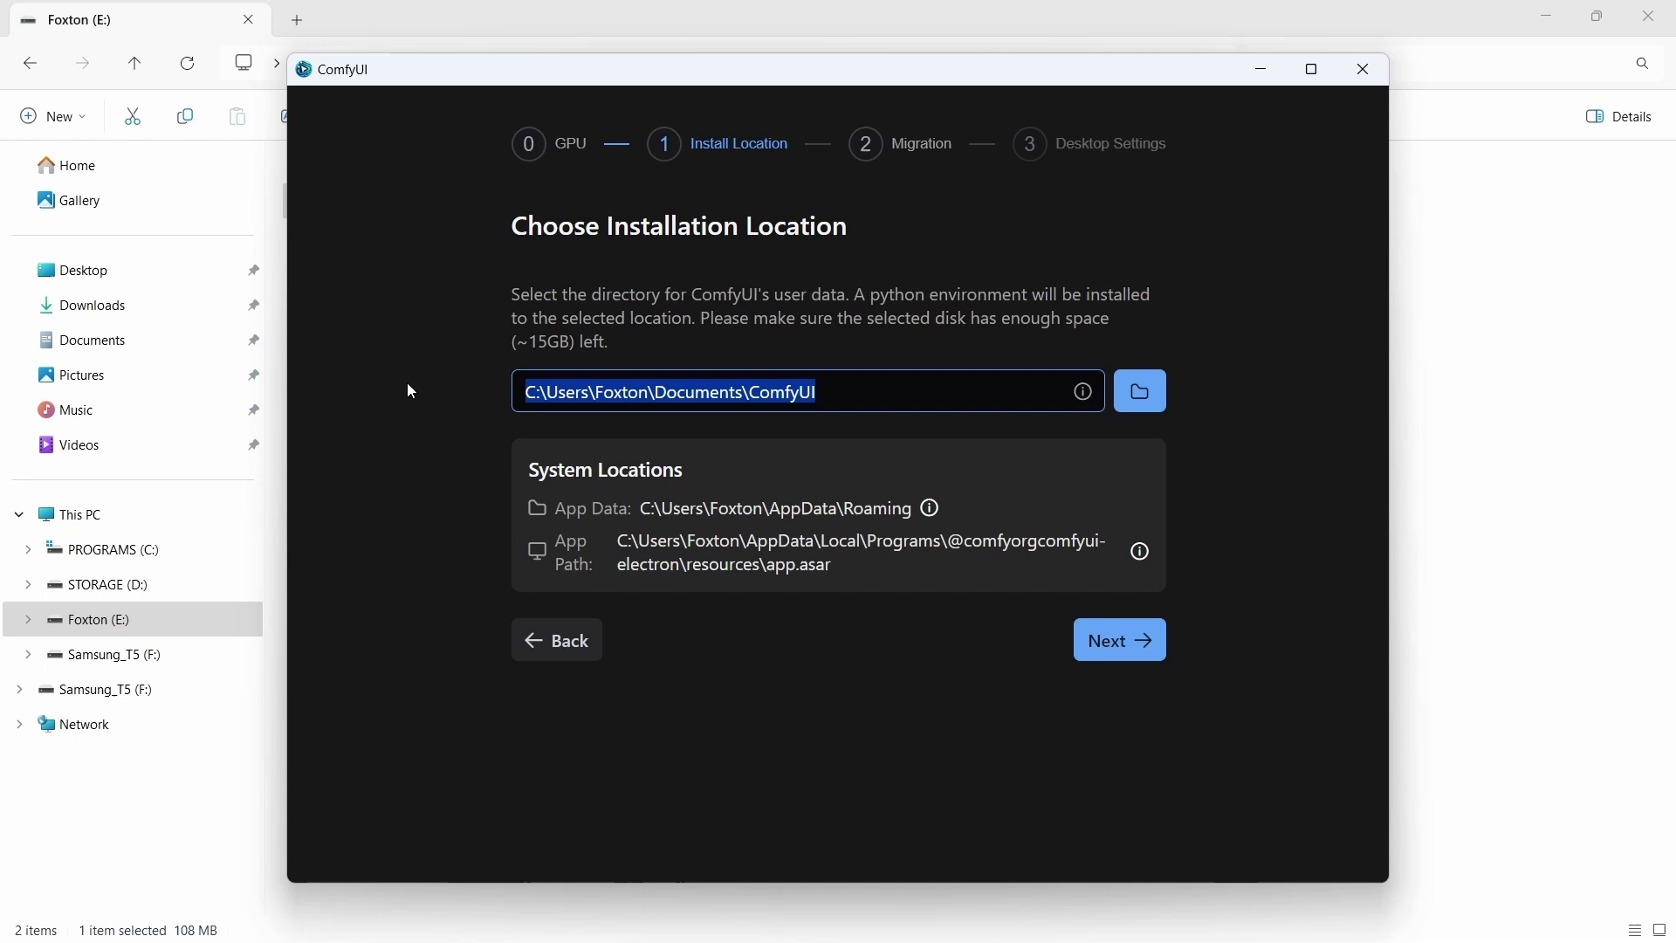
# Step: Create a 'ComfyUI' folder on Foxton (E:) and choose it, making the install location E:\ComfyUI
pyautogui.click(1140, 391)
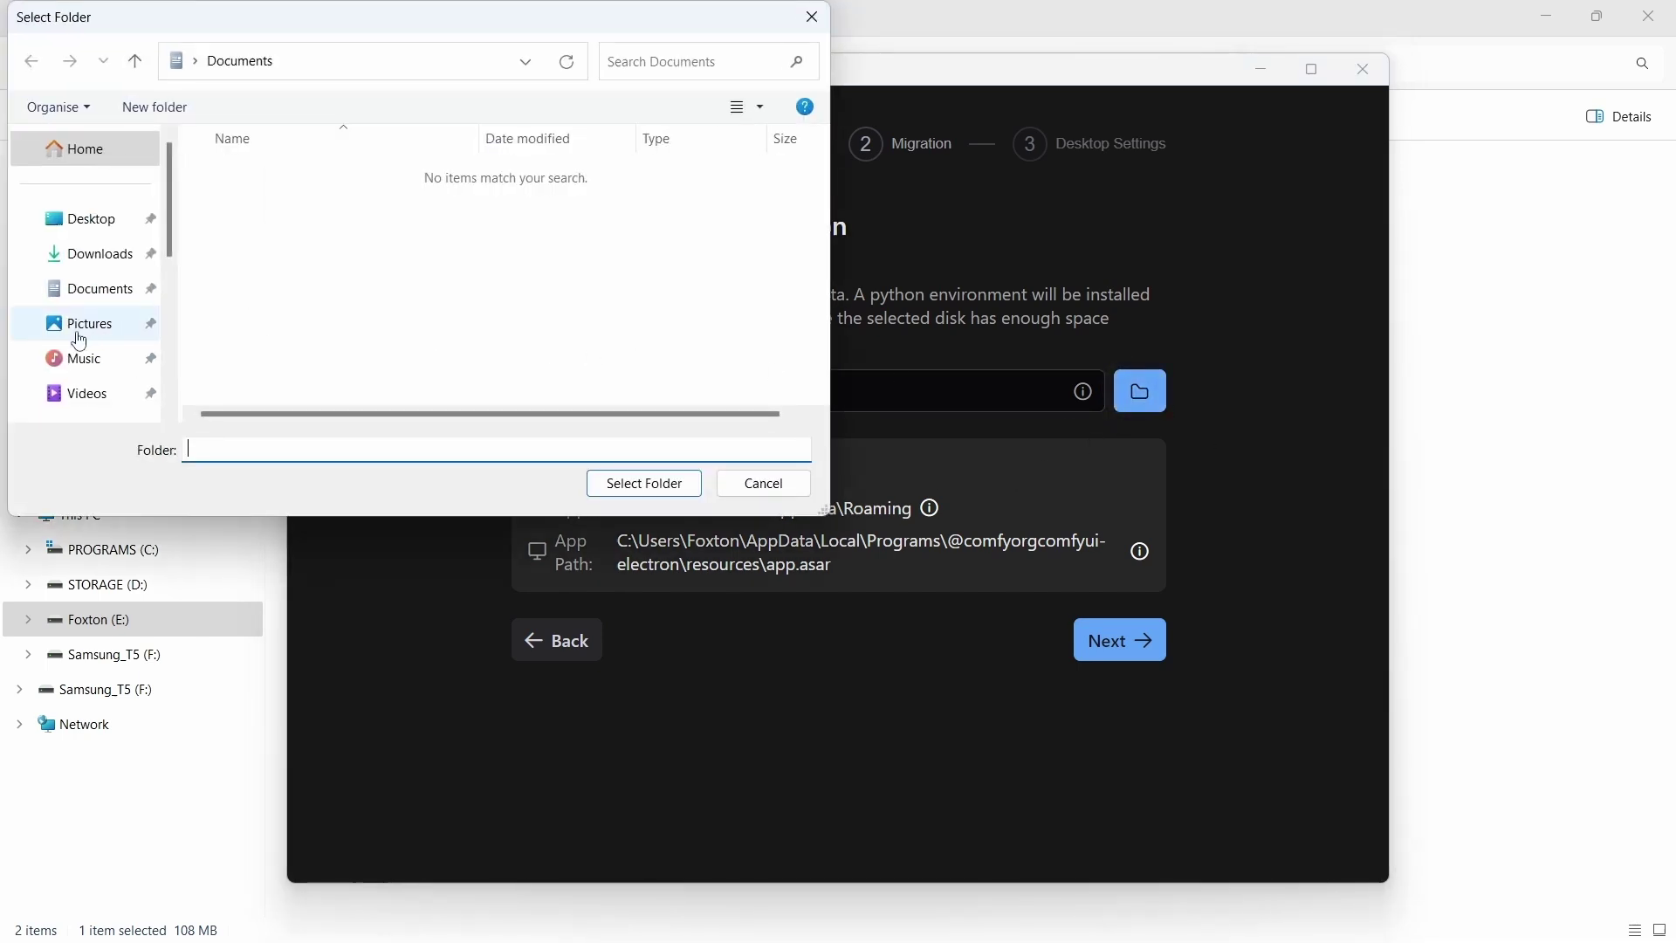
pyautogui.scroll(-5, 75, 337)
pyautogui.click(96, 214)
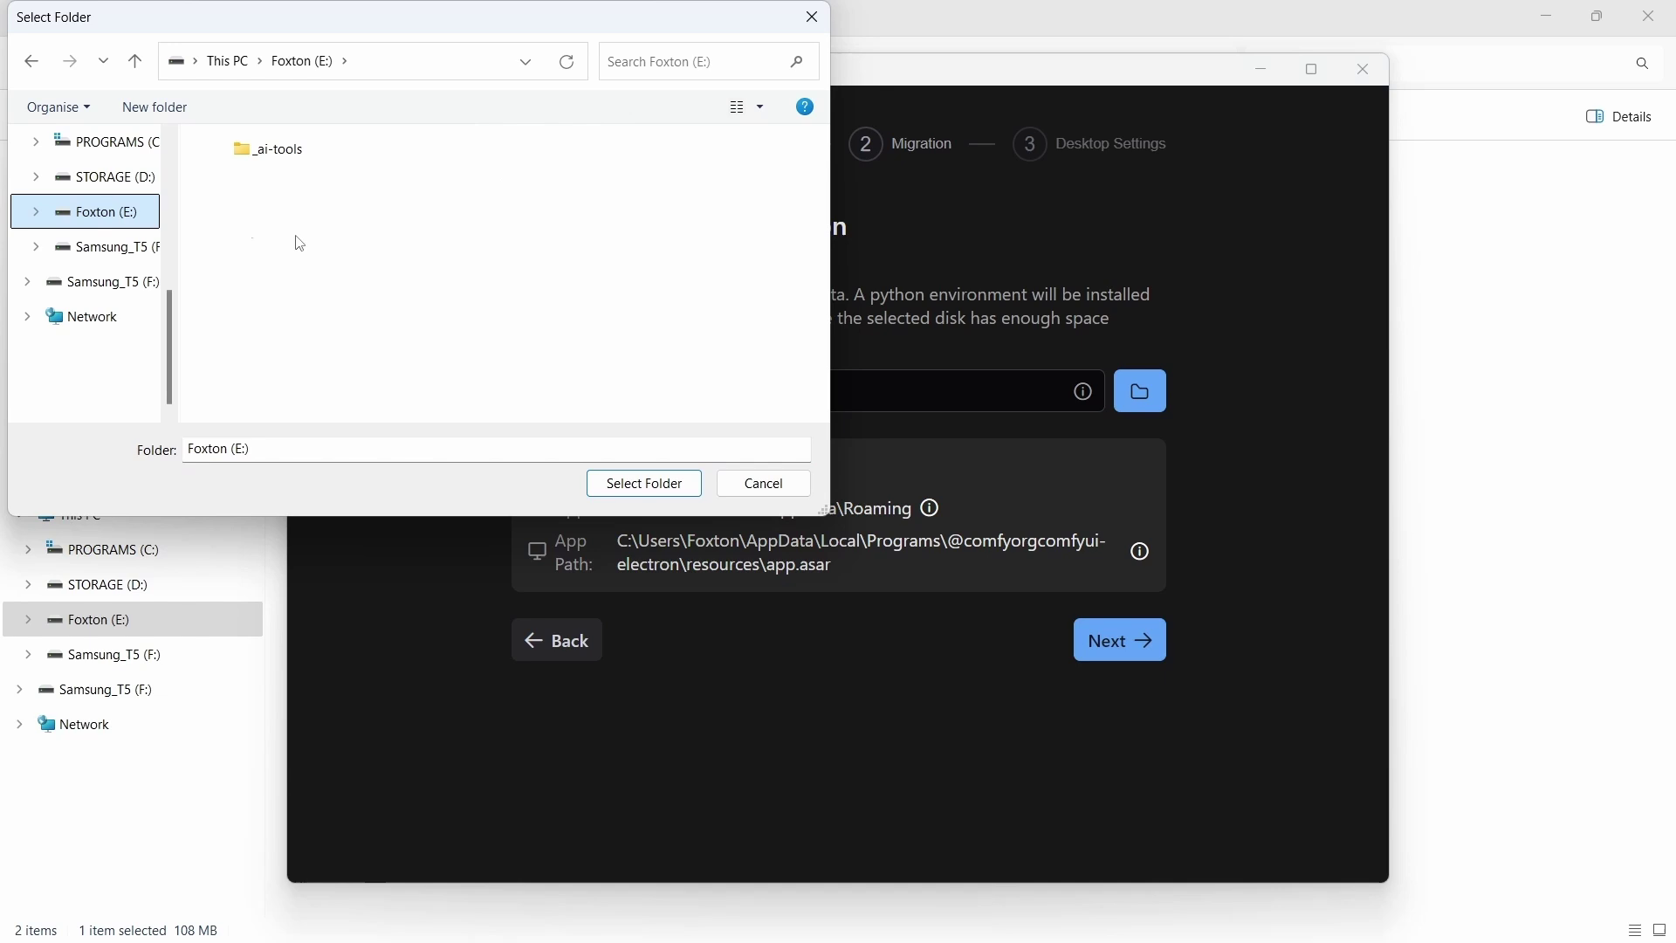
pyautogui.click(403, 302)
pyautogui.rightClick(403, 301)
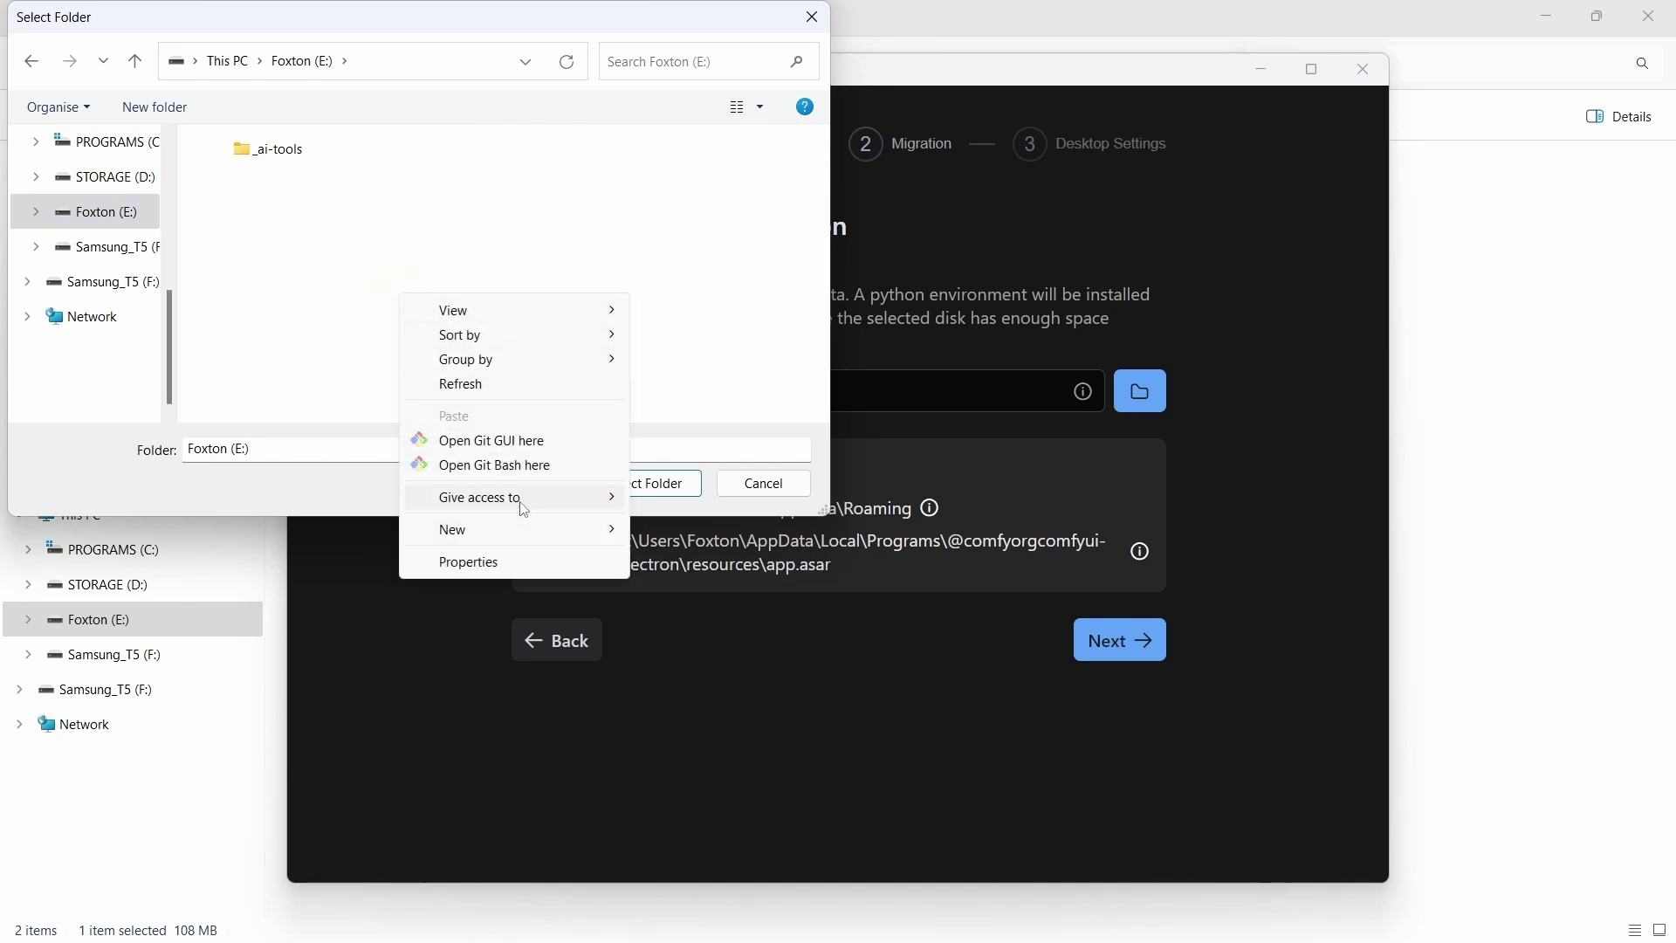
pyautogui.moveTo(532, 535)
pyautogui.click(677, 534)
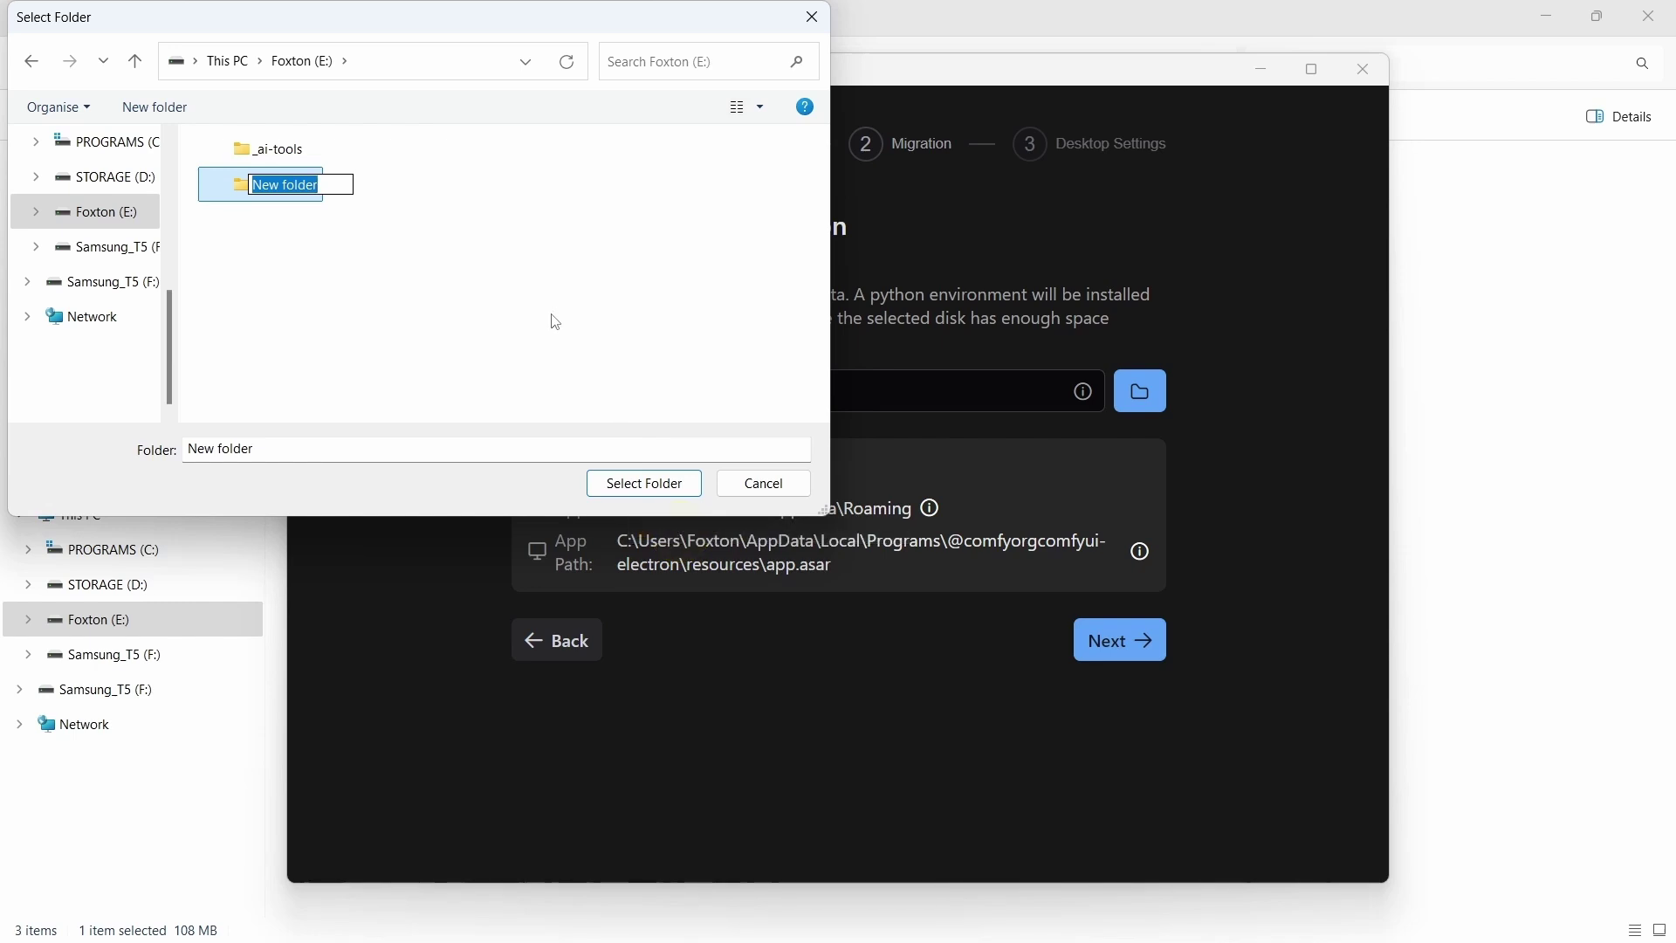
pyautogui.write('ComfyUI')
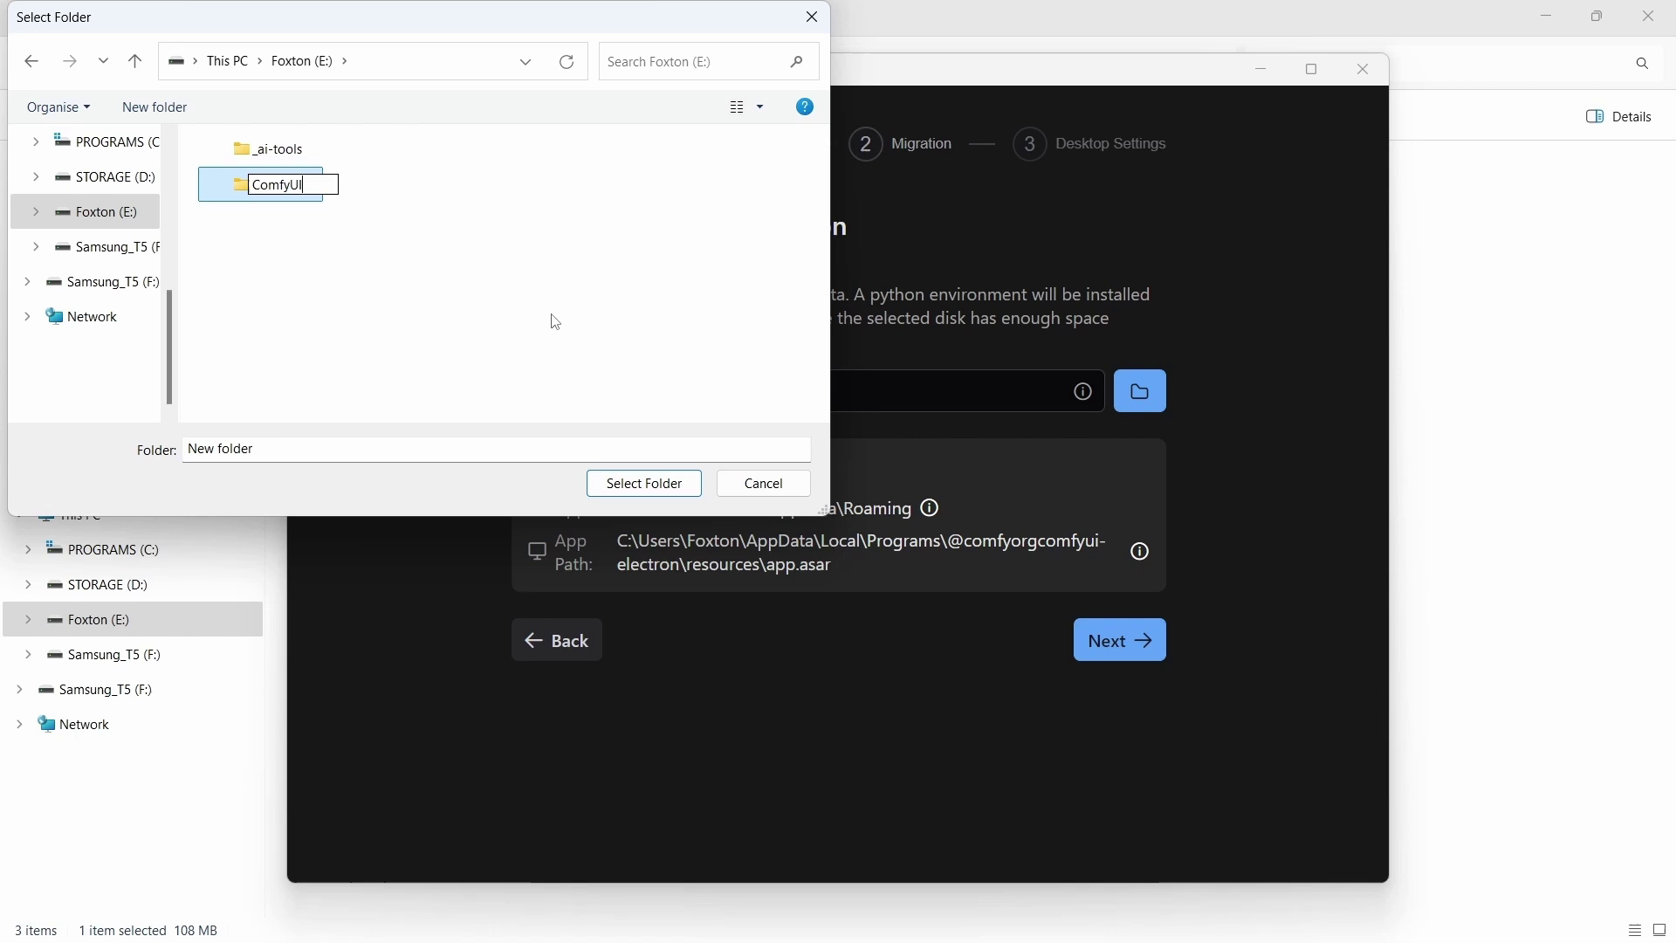
pyautogui.click(556, 322)
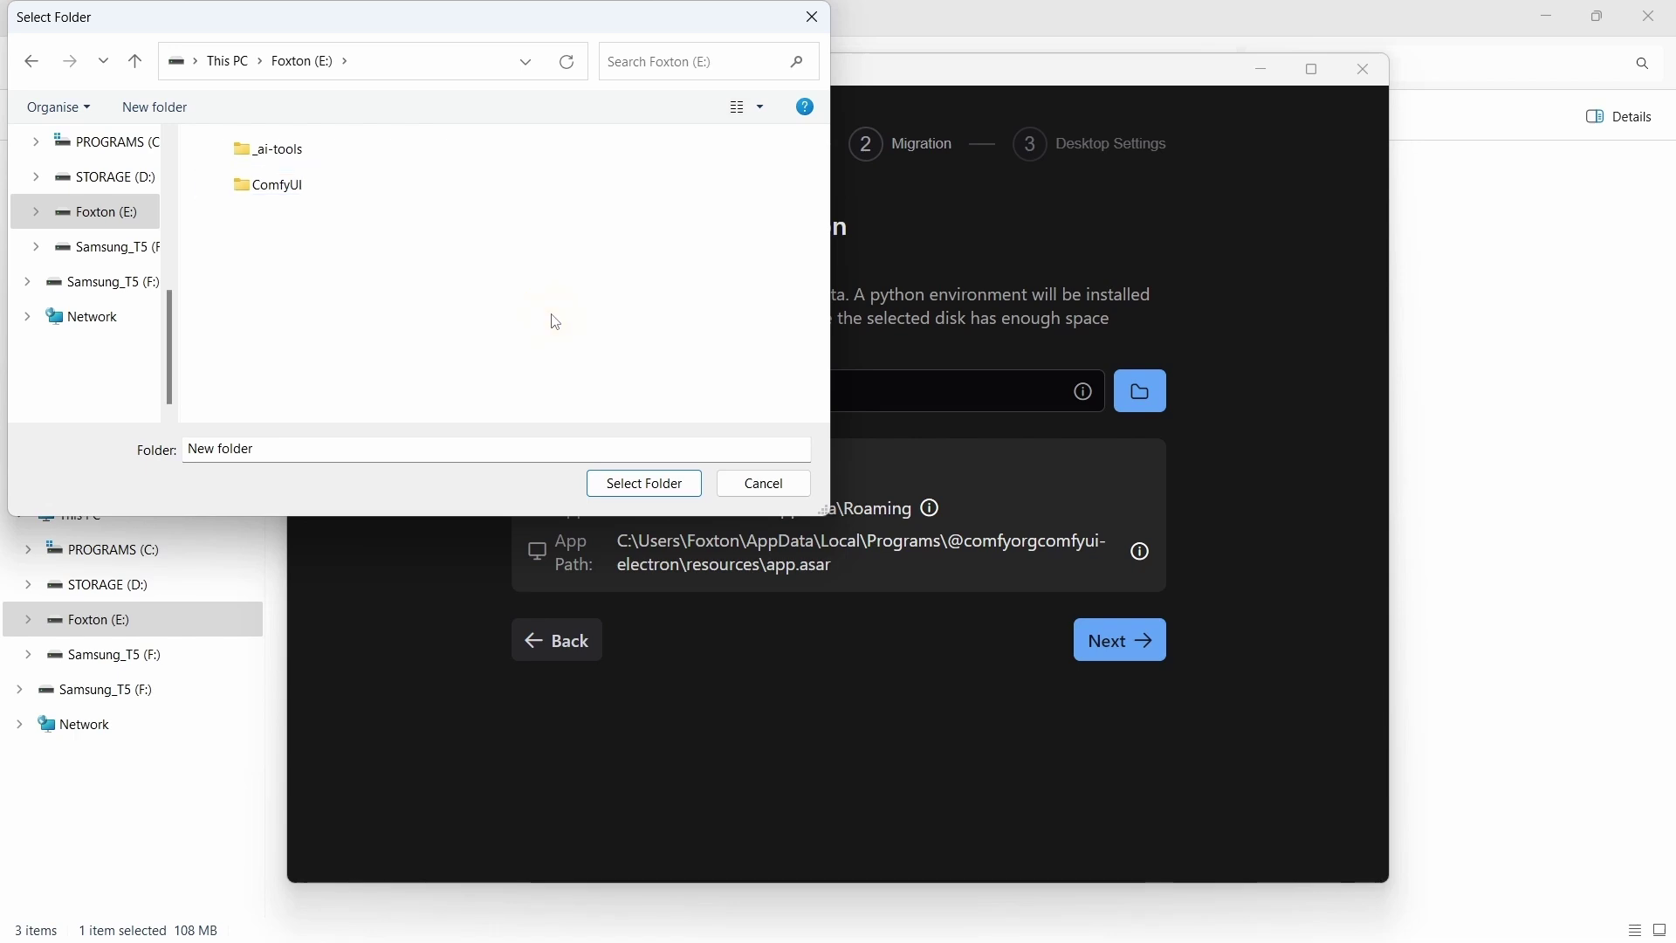
pyautogui.click(297, 184)
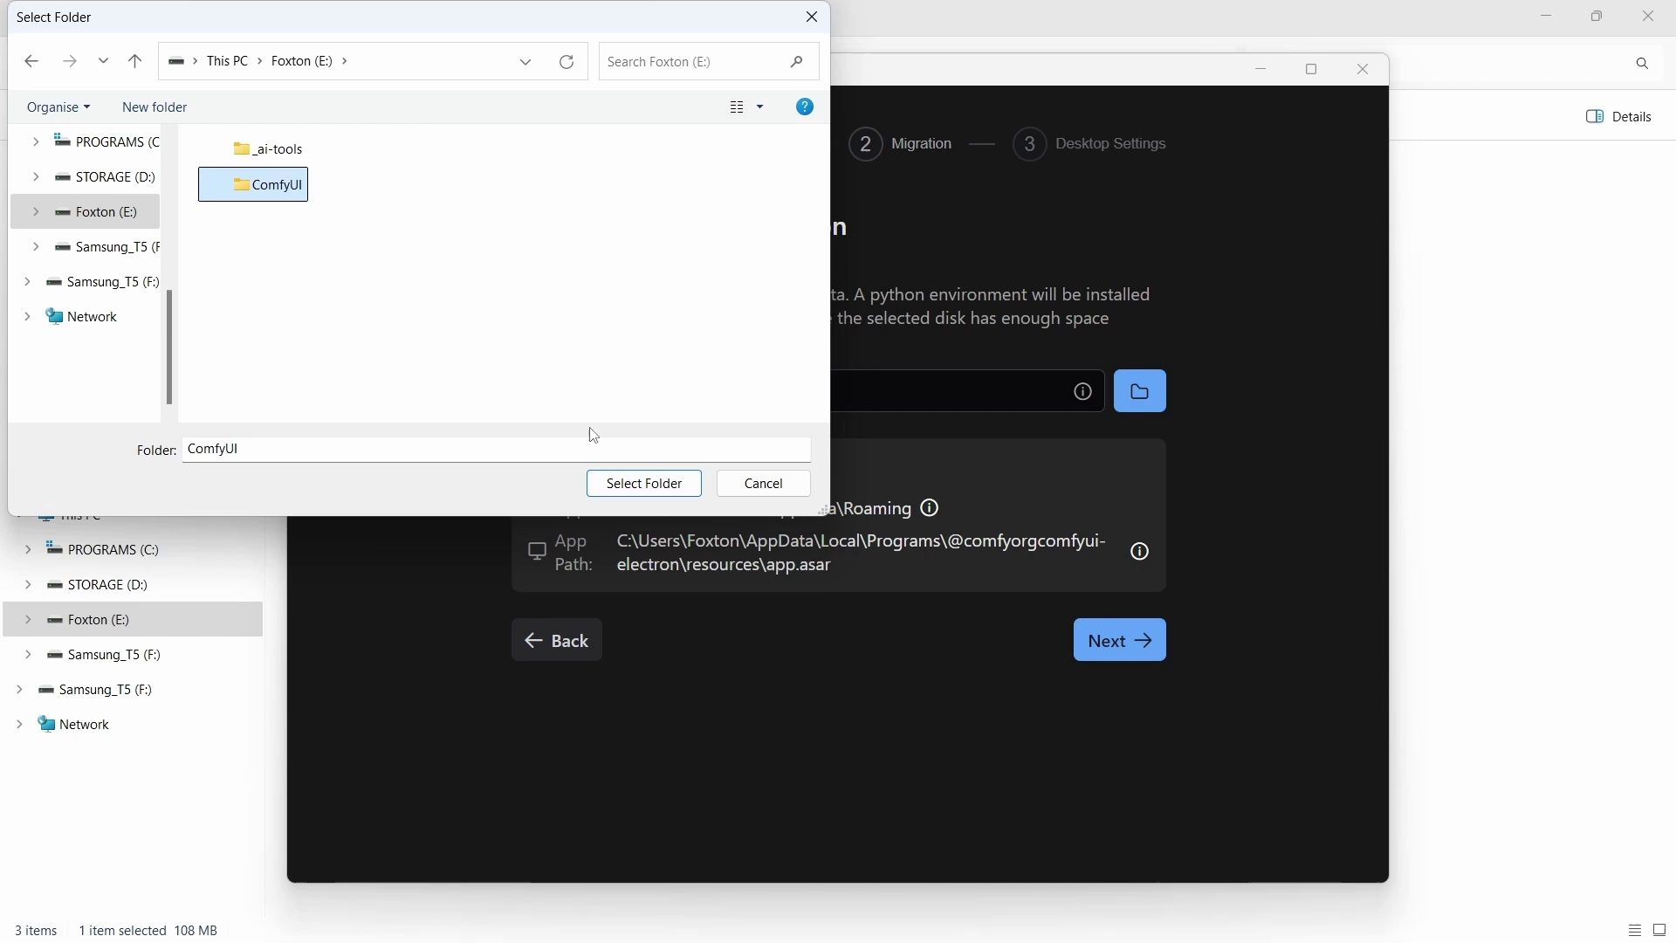
pyautogui.click(609, 494)
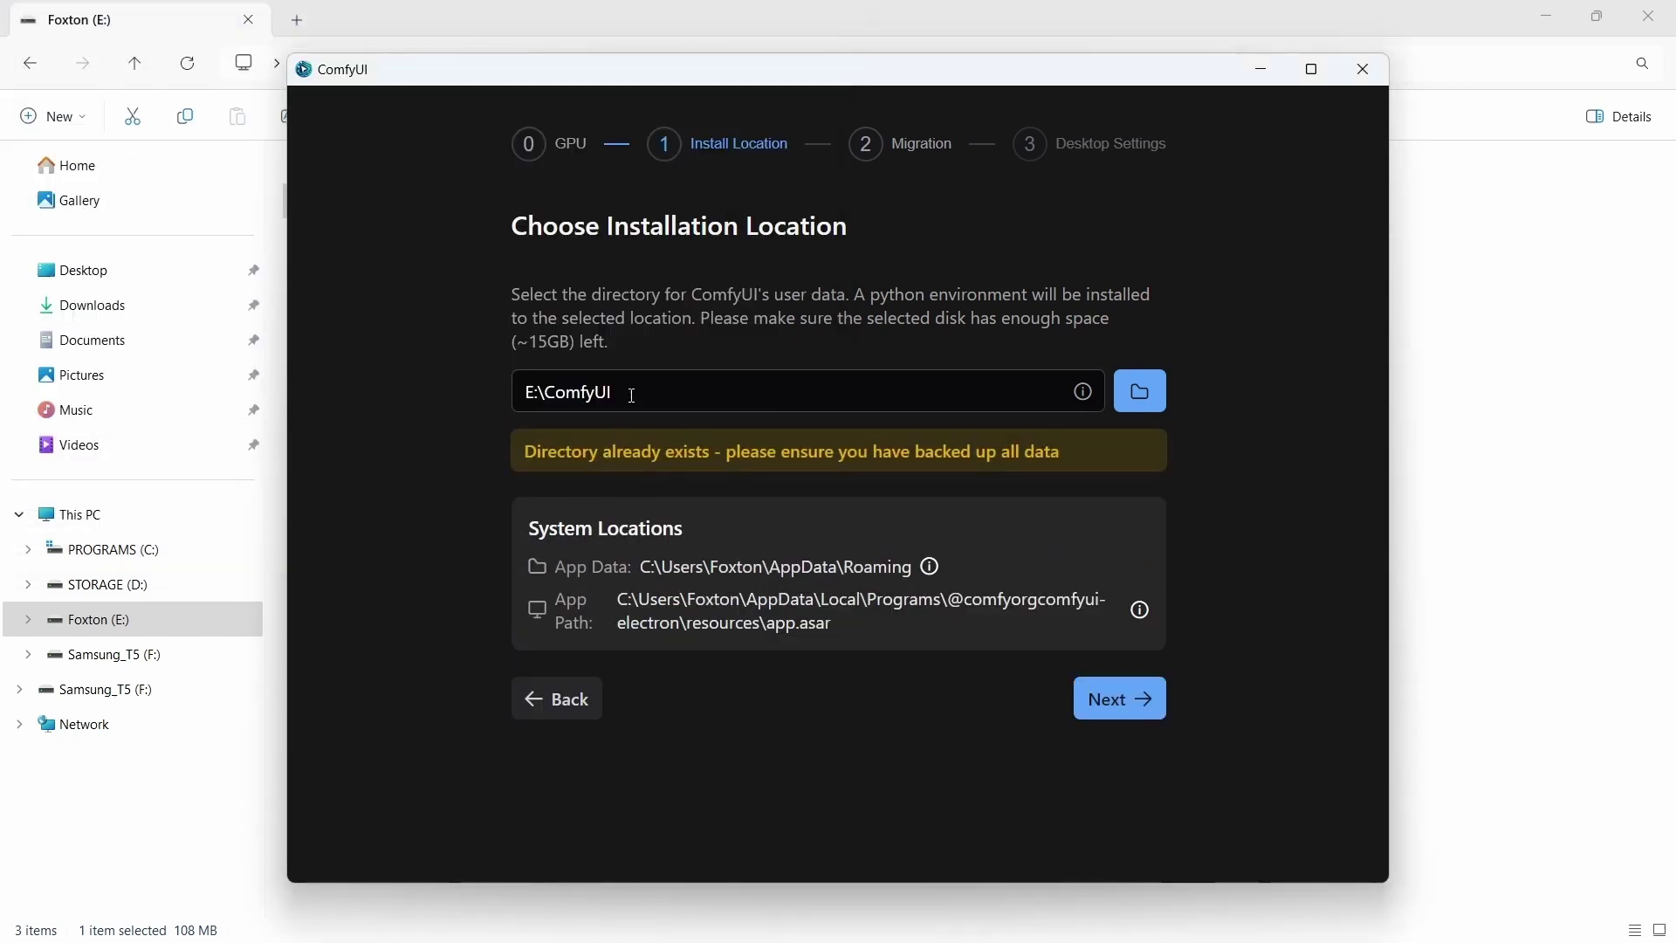
pyautogui.moveTo(634, 389); pyautogui.dragTo(474, 403)
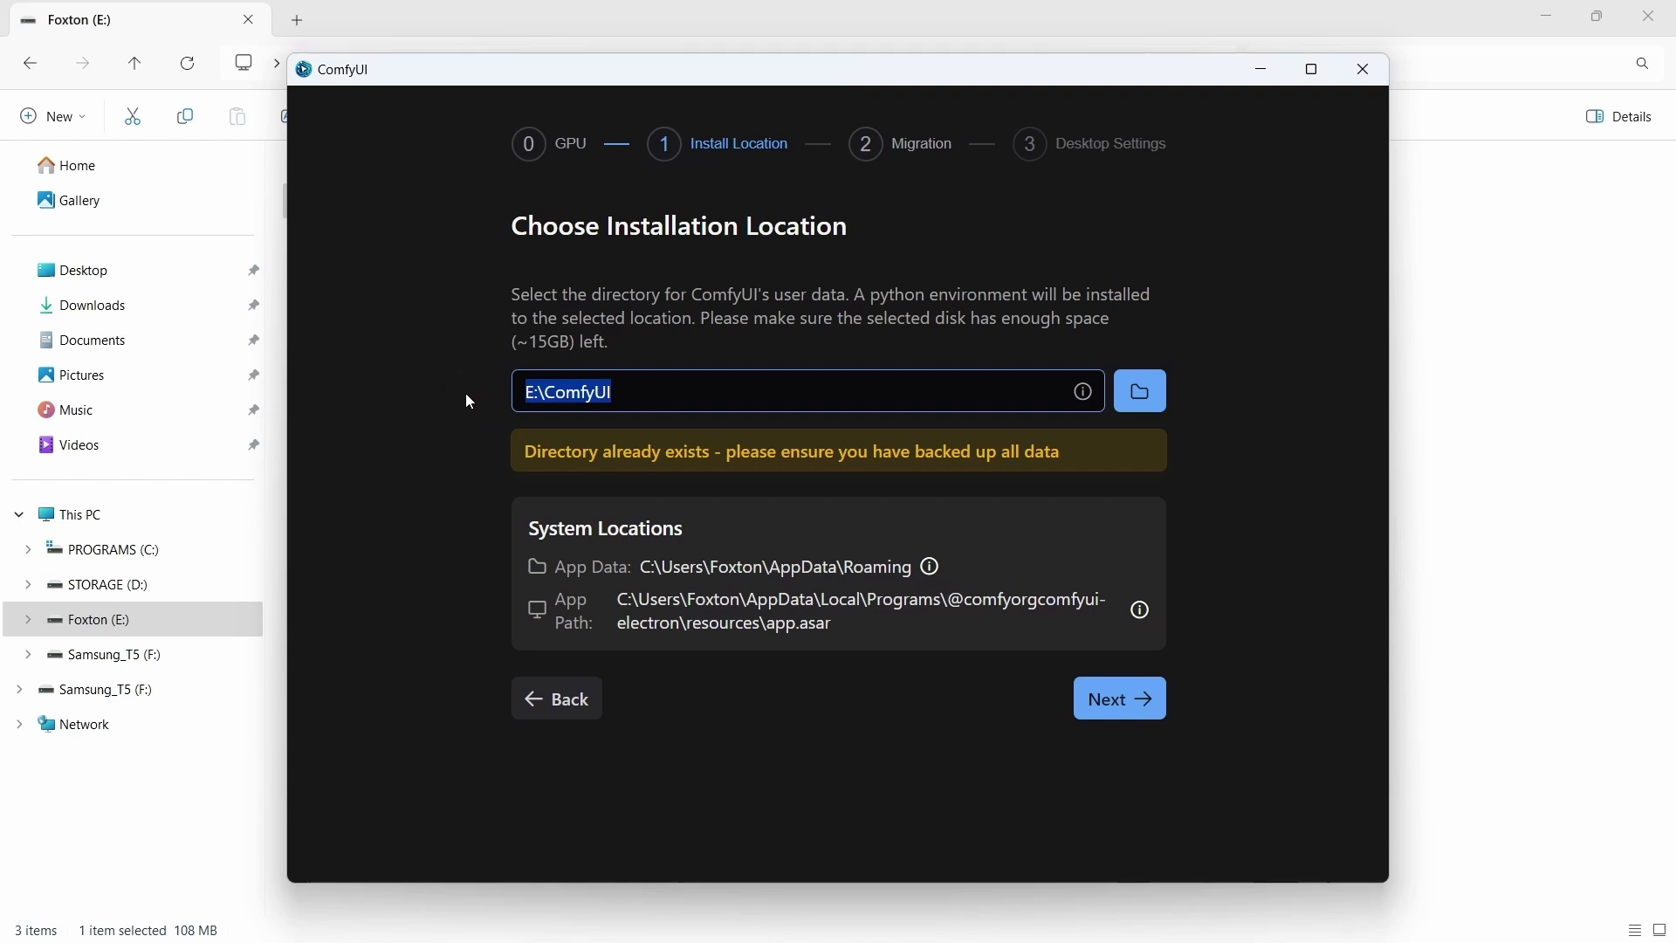
pyautogui.click(487, 453)
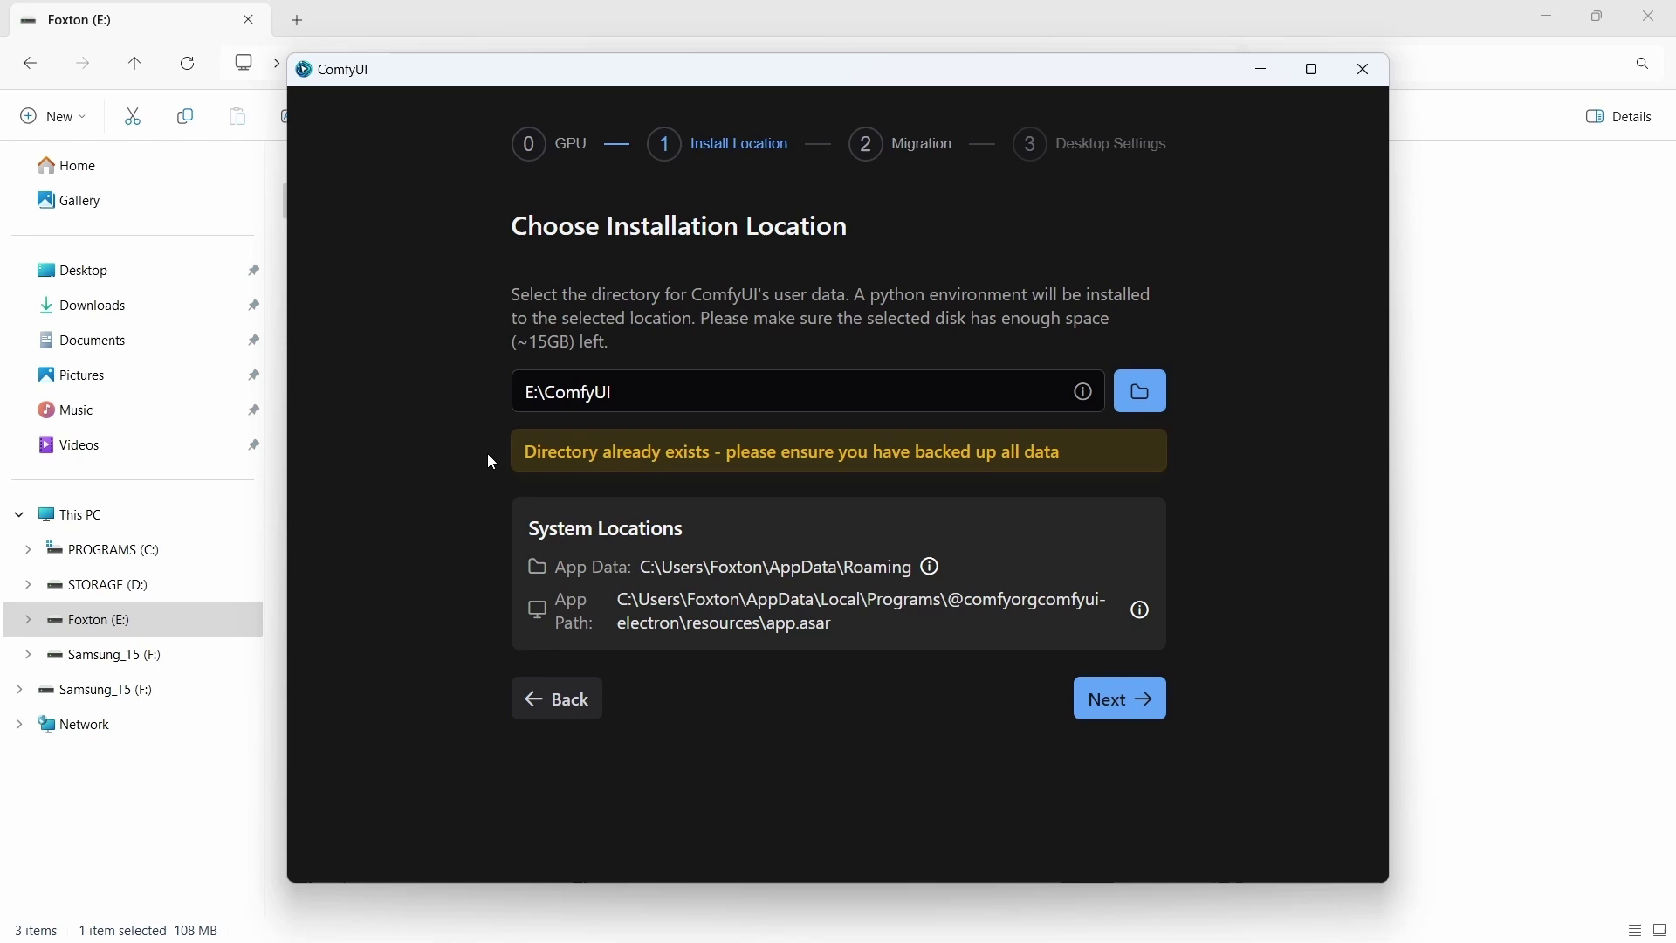
pyautogui.click(473, 570)
# Step: Accept E:\ComfyUI and advance to the Migration step
pyautogui.click(1114, 698)
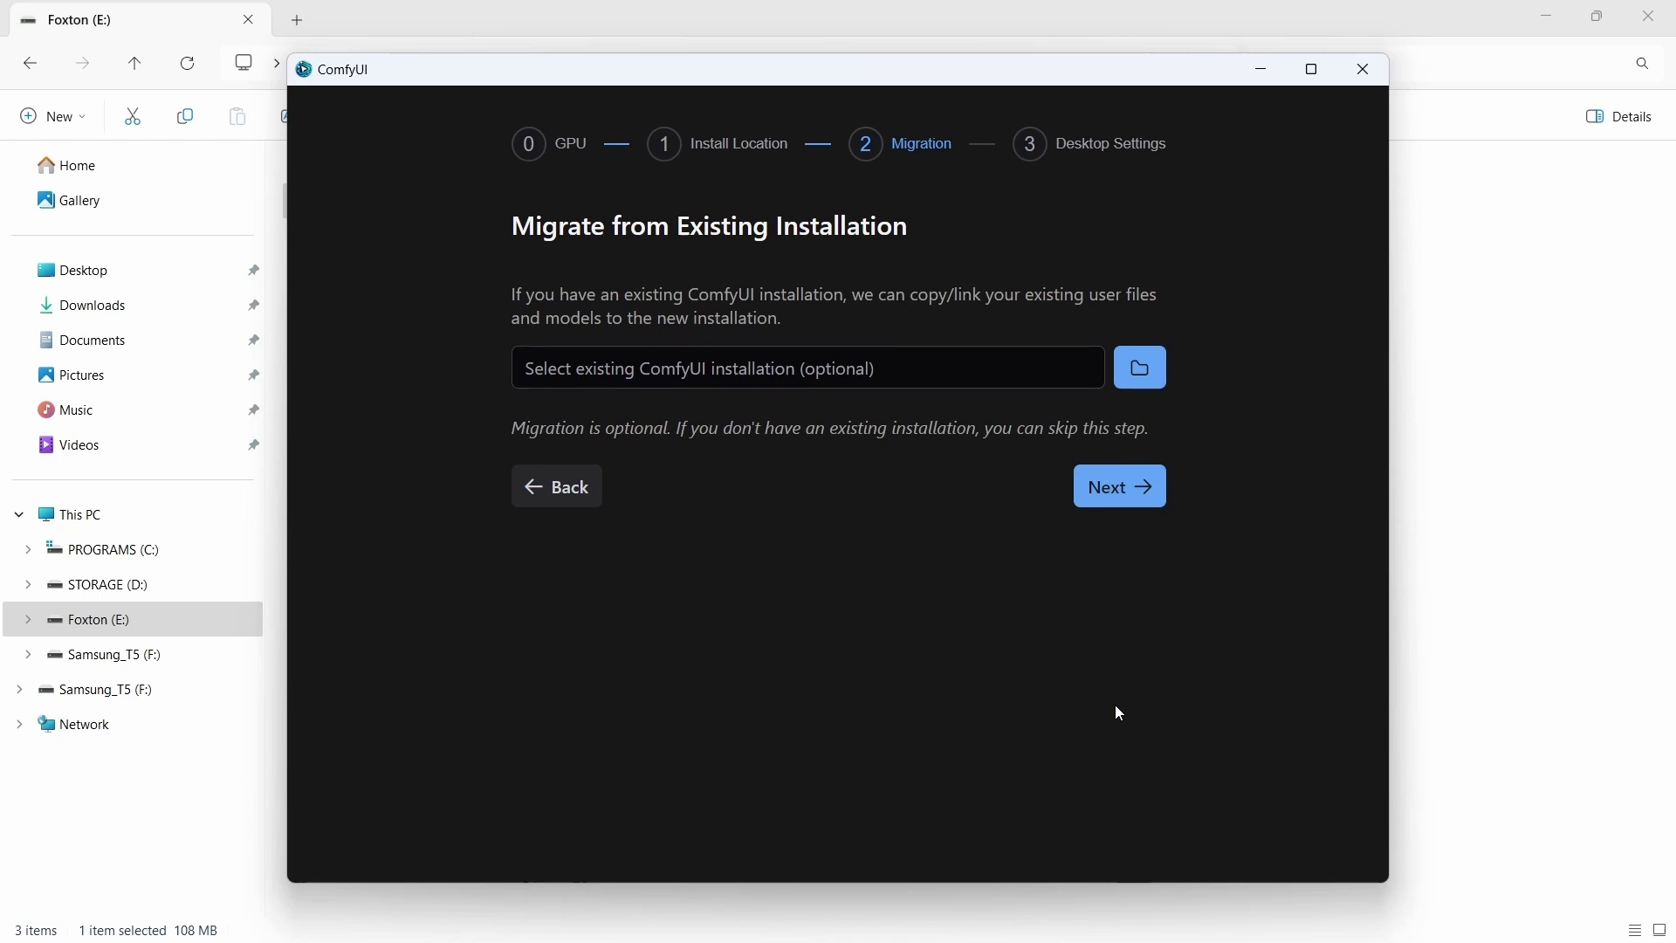
# Step: Skip migration and install with automatic updates and crash reports left enabled
pyautogui.click(1114, 493)
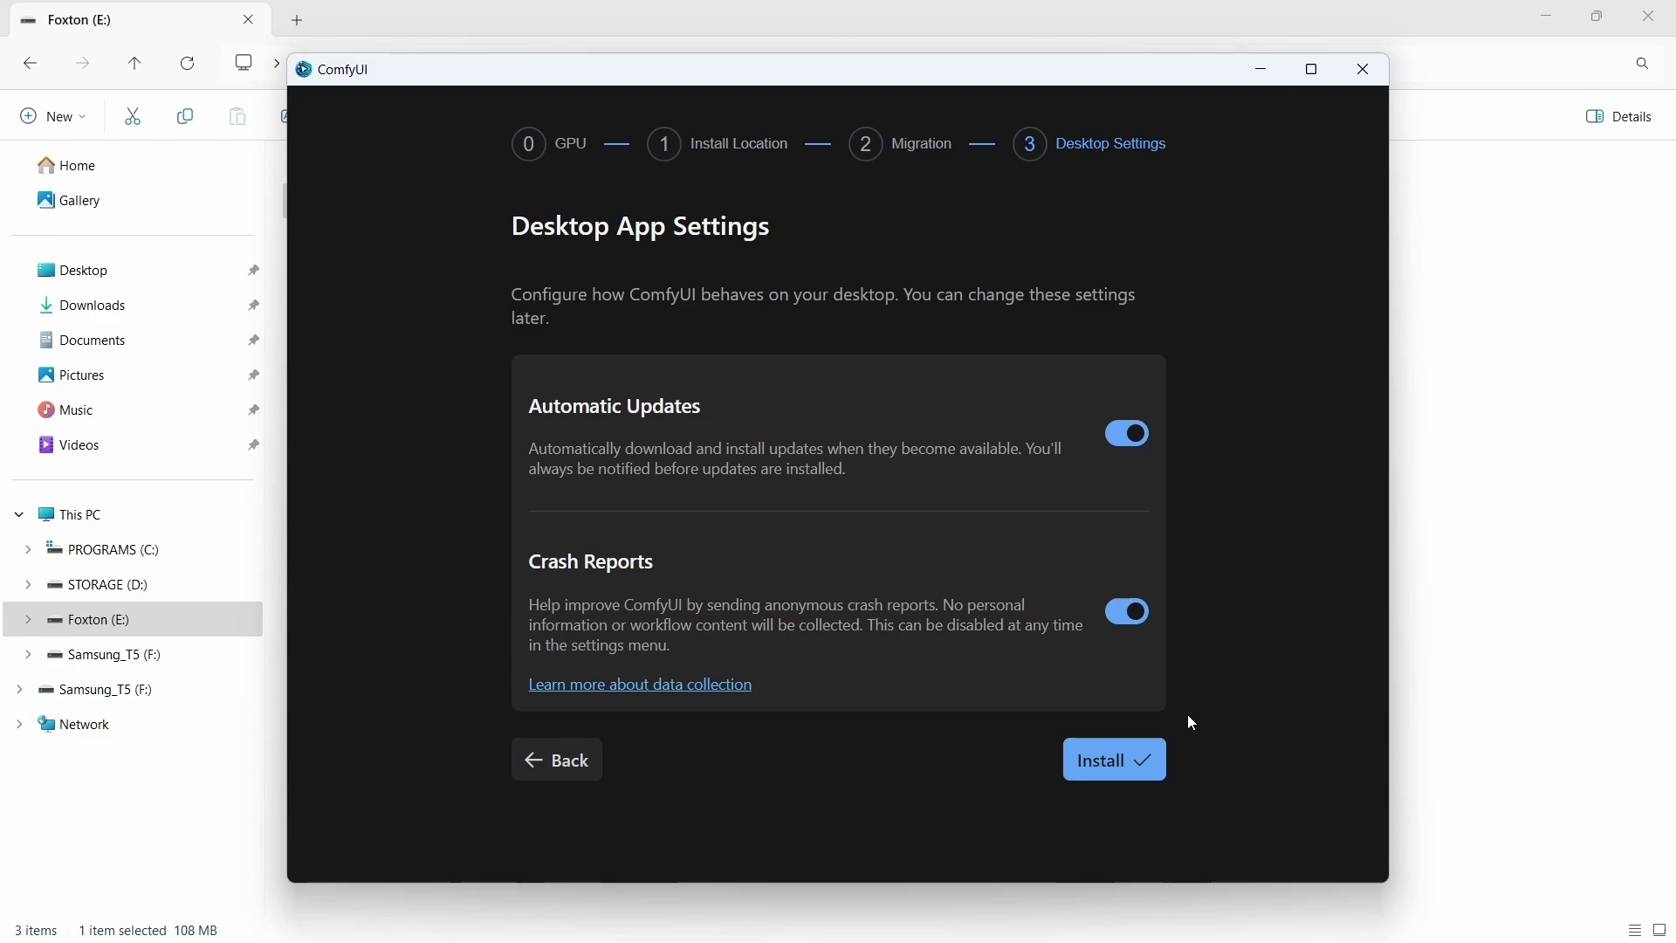
pyautogui.click(1121, 770)
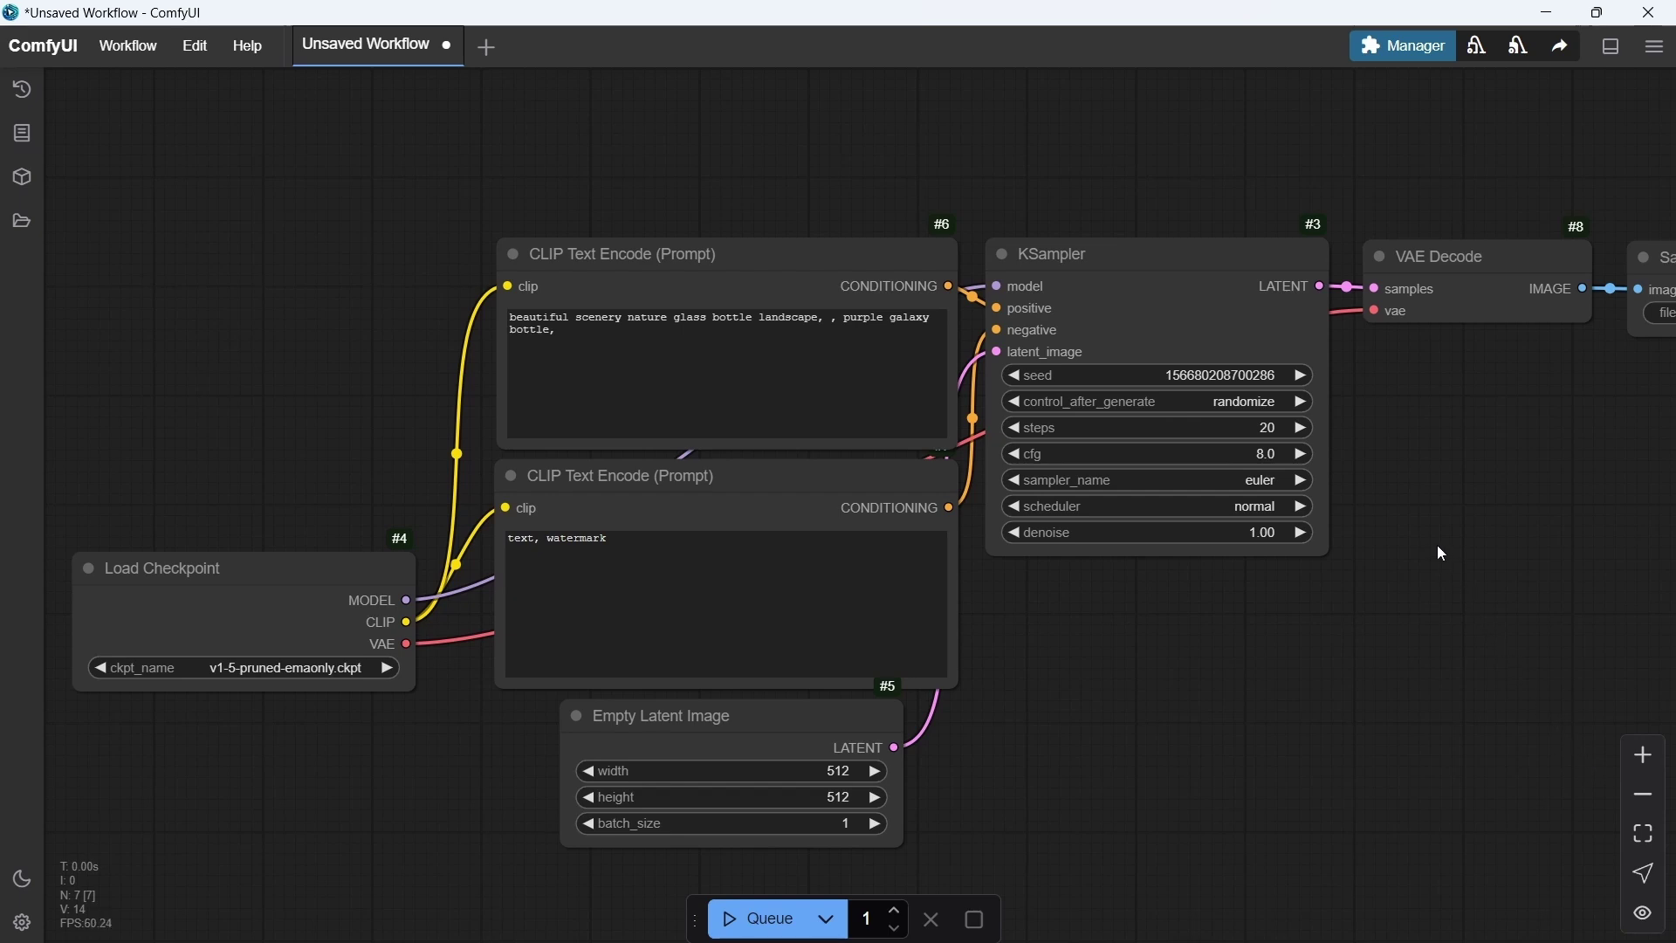
# Step: Zoom out and pan the canvas so the workflow from Load Checkpoint to Save Image is visible
pyautogui.scroll(-2, 1436, 550)
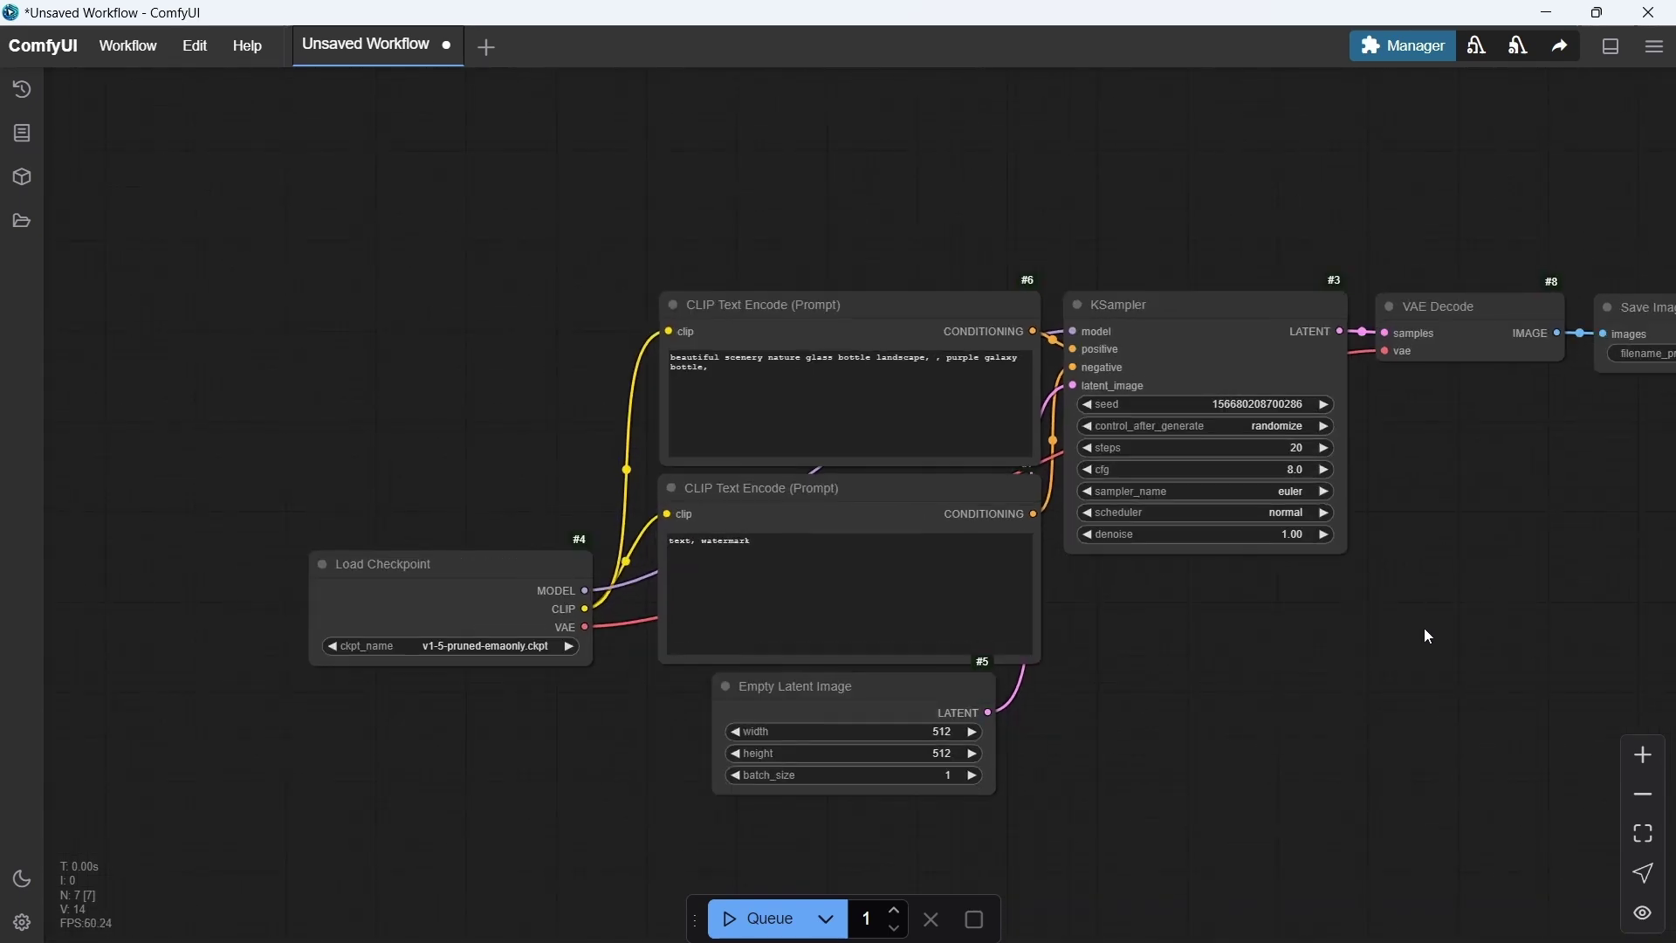
pyautogui.moveTo(1426, 632); pyautogui.dragTo(1222, 532)
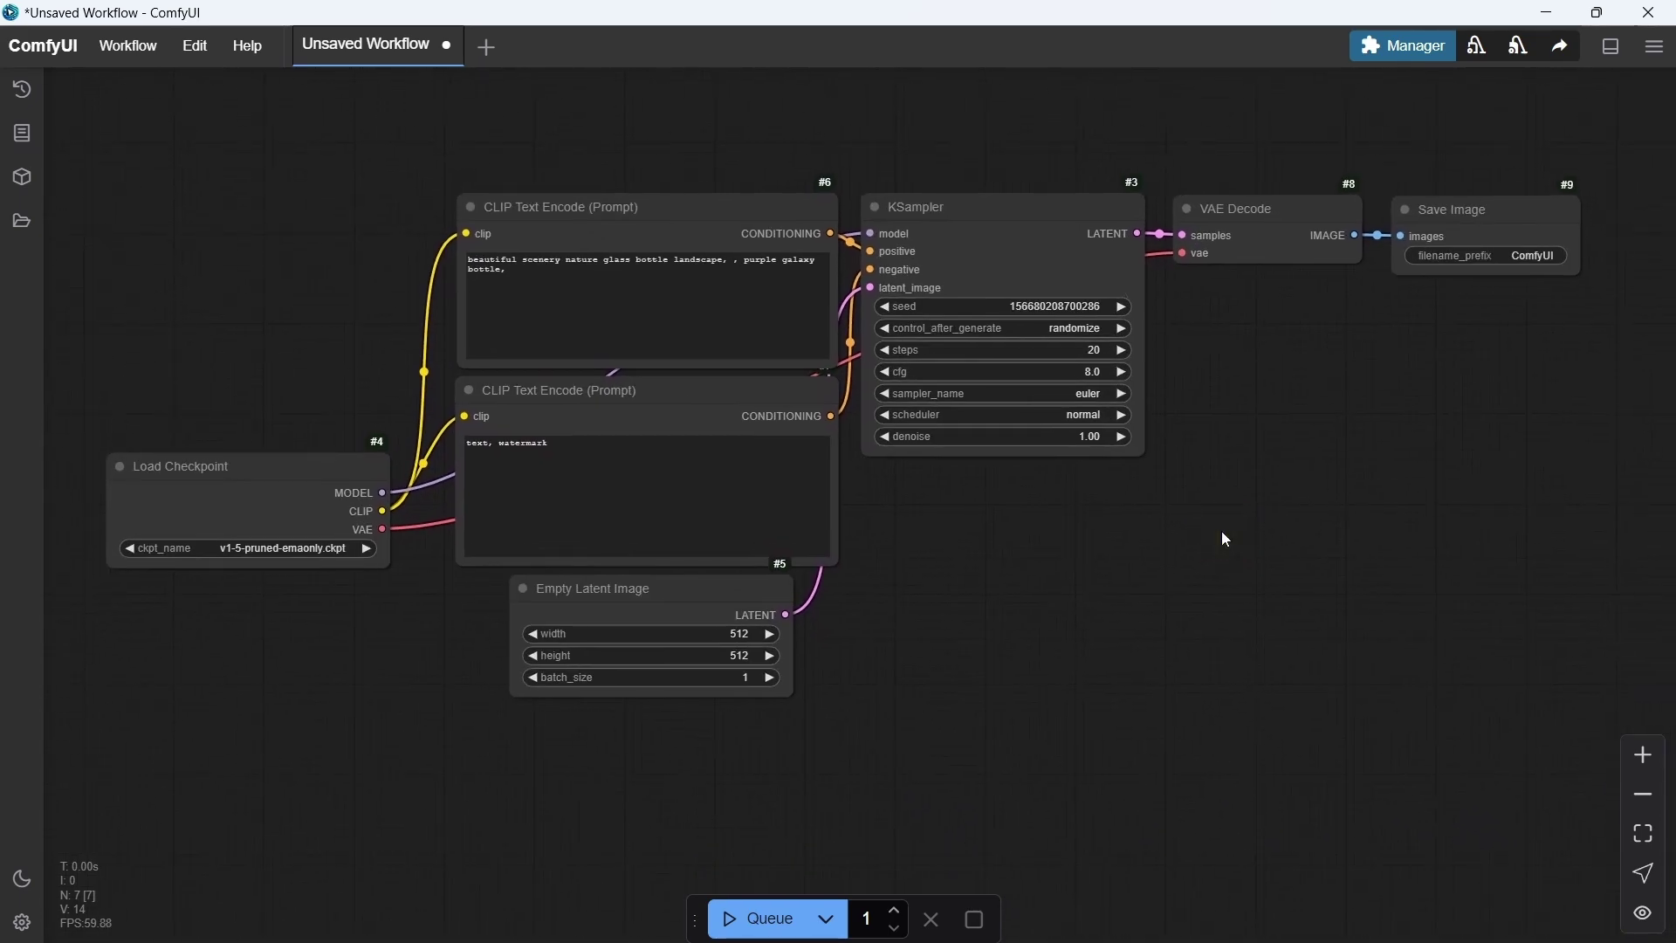